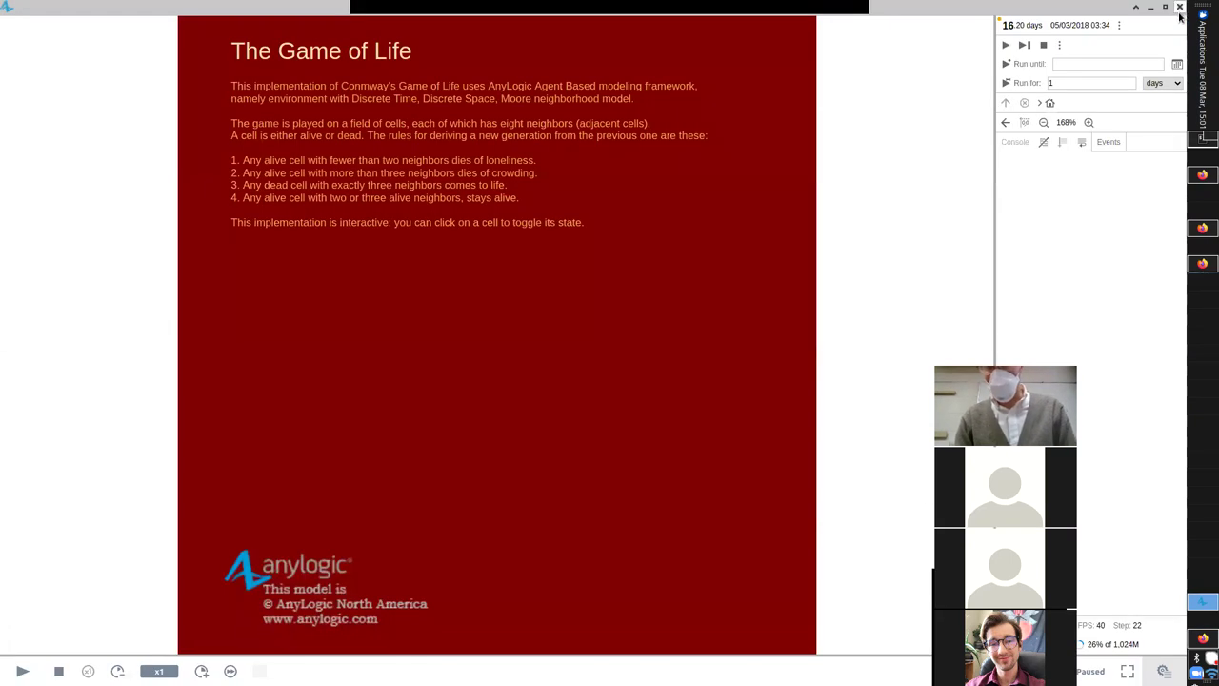
- Leave the Game of Life run and open the Person agent's SEIR statechart diagram
{"action": "key", "text": "alt+Tab"}
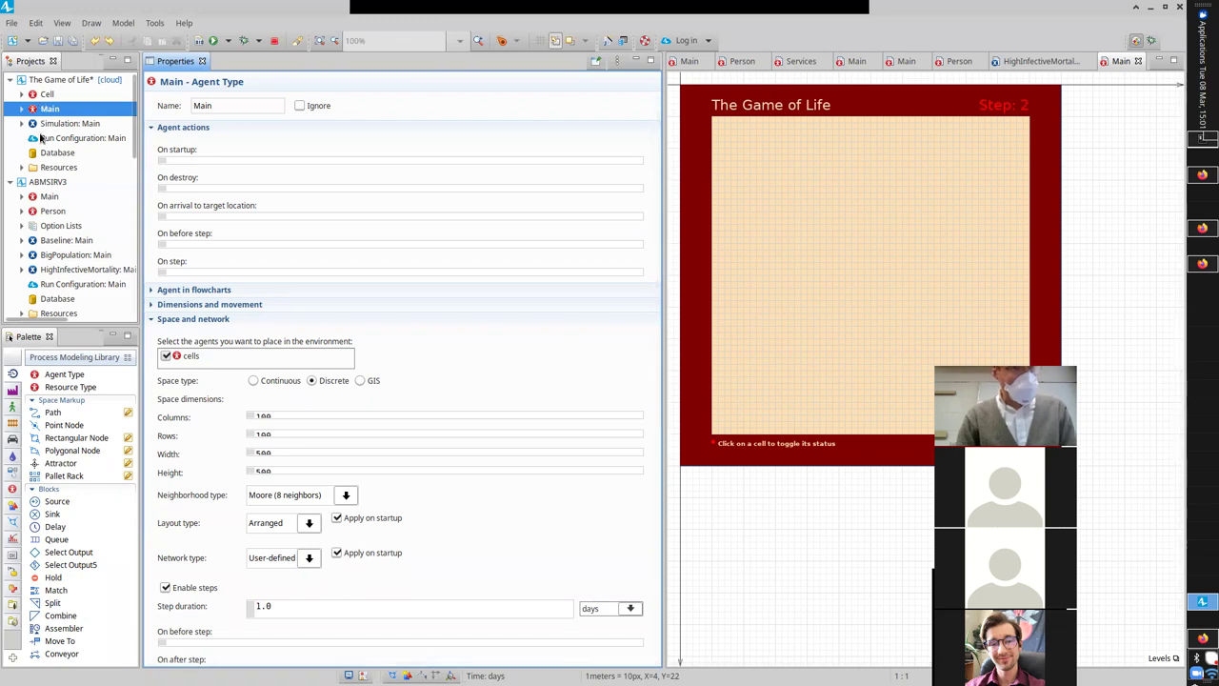
{"action": "double_click", "coordinate": [45, 212]}
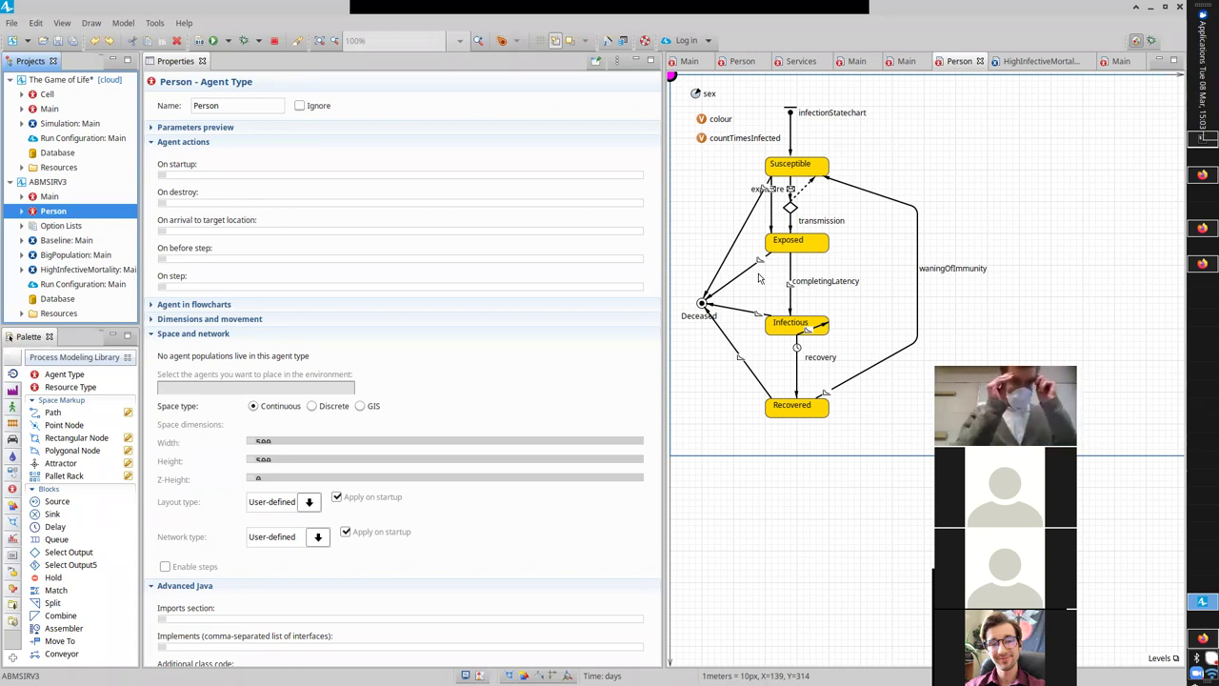
- Run the Baseline experiment at x25 speed and close the window once it finishes
{"action": "scroll", "coordinate": [400, 286], "scroll_direction": "down", "scroll_amount": 2}
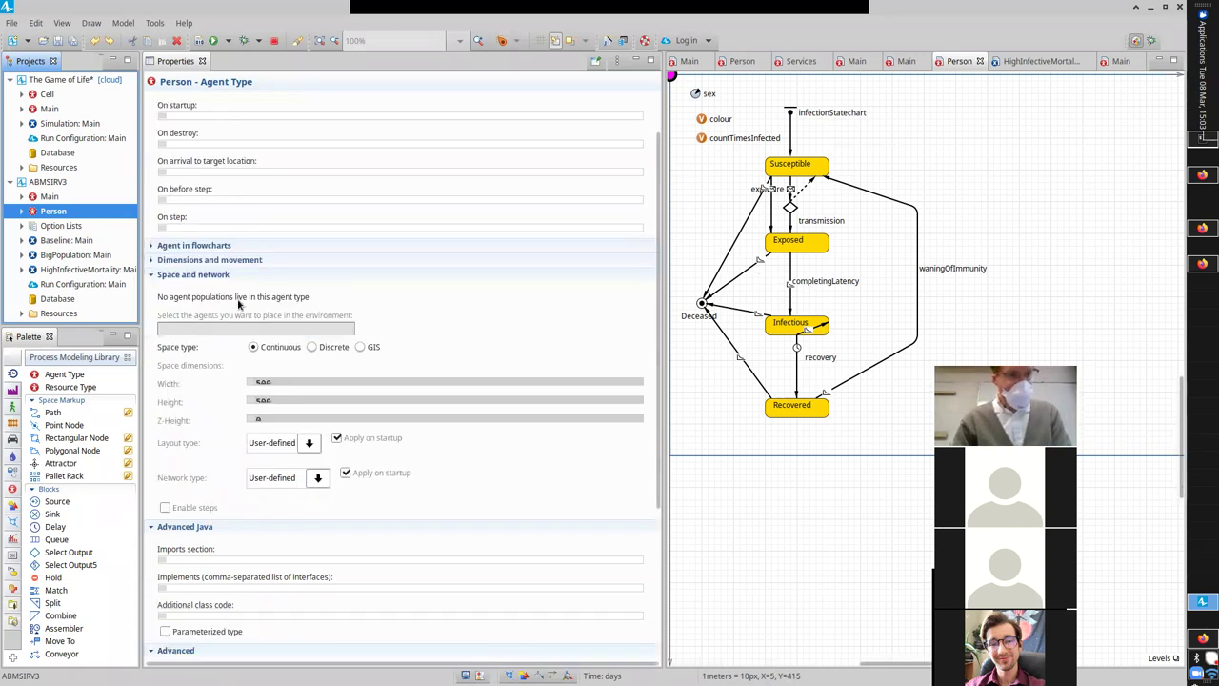
{"action": "left_click", "coordinate": [59, 241]}
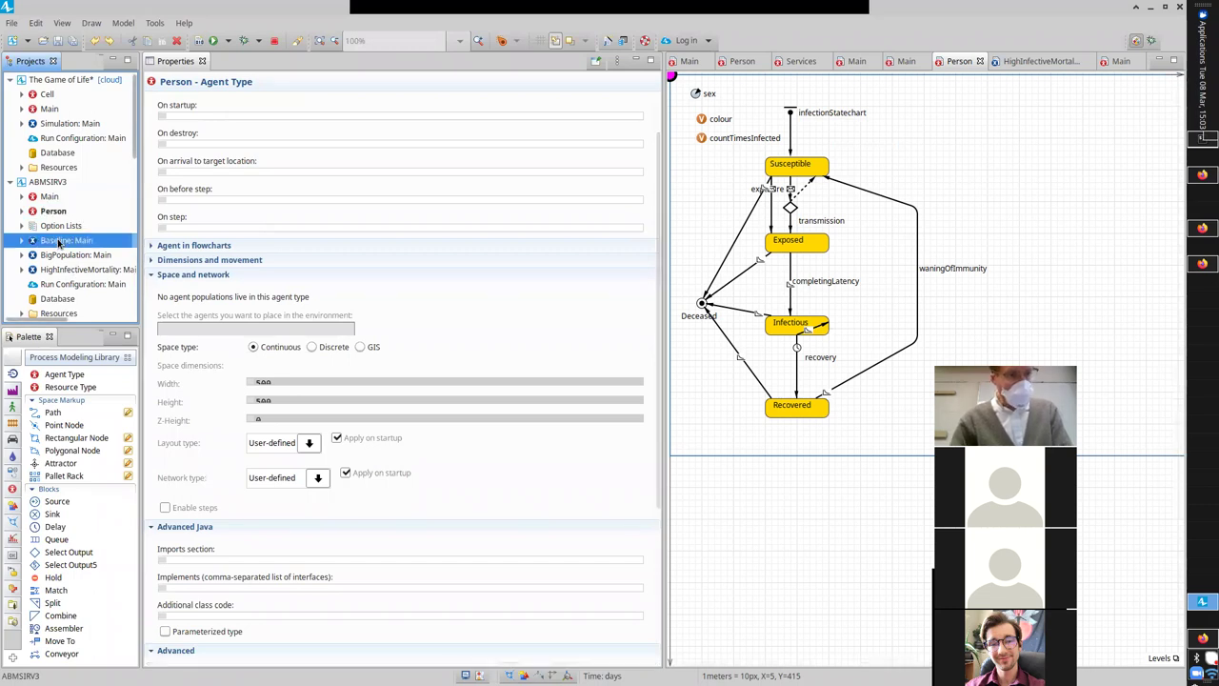
{"action": "right_click", "coordinate": [60, 242]}
{"action": "left_click", "coordinate": [91, 428]}
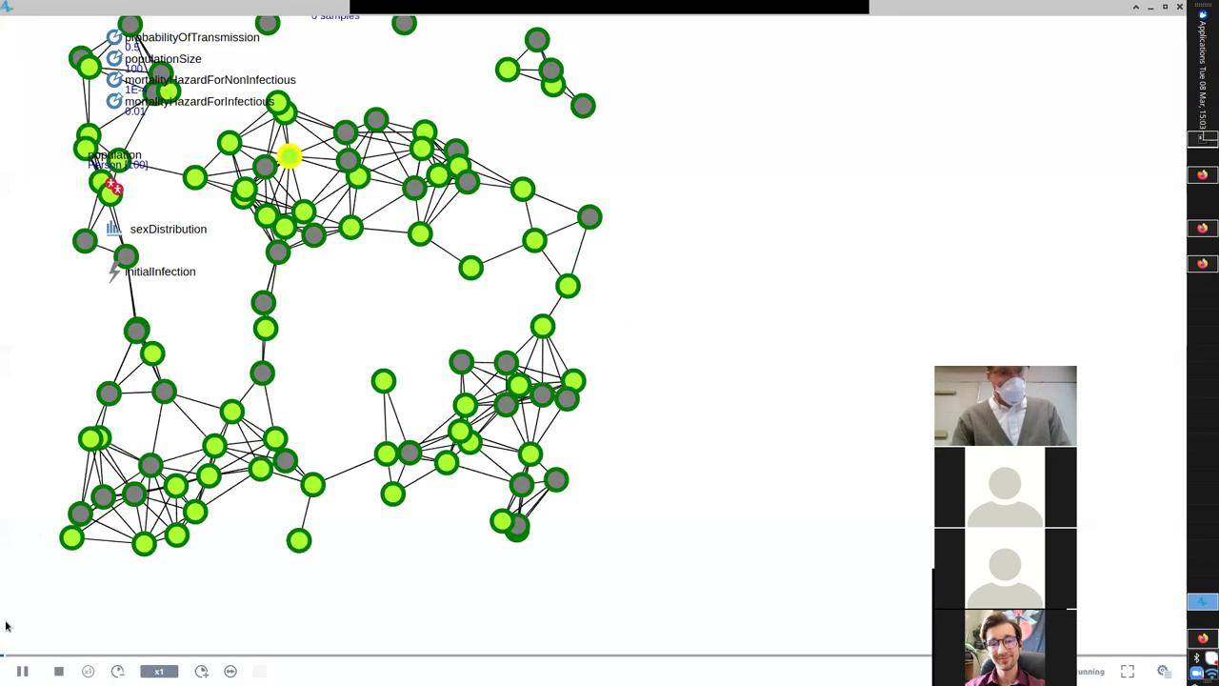
{"action": "left_click", "coordinate": [201, 670]}
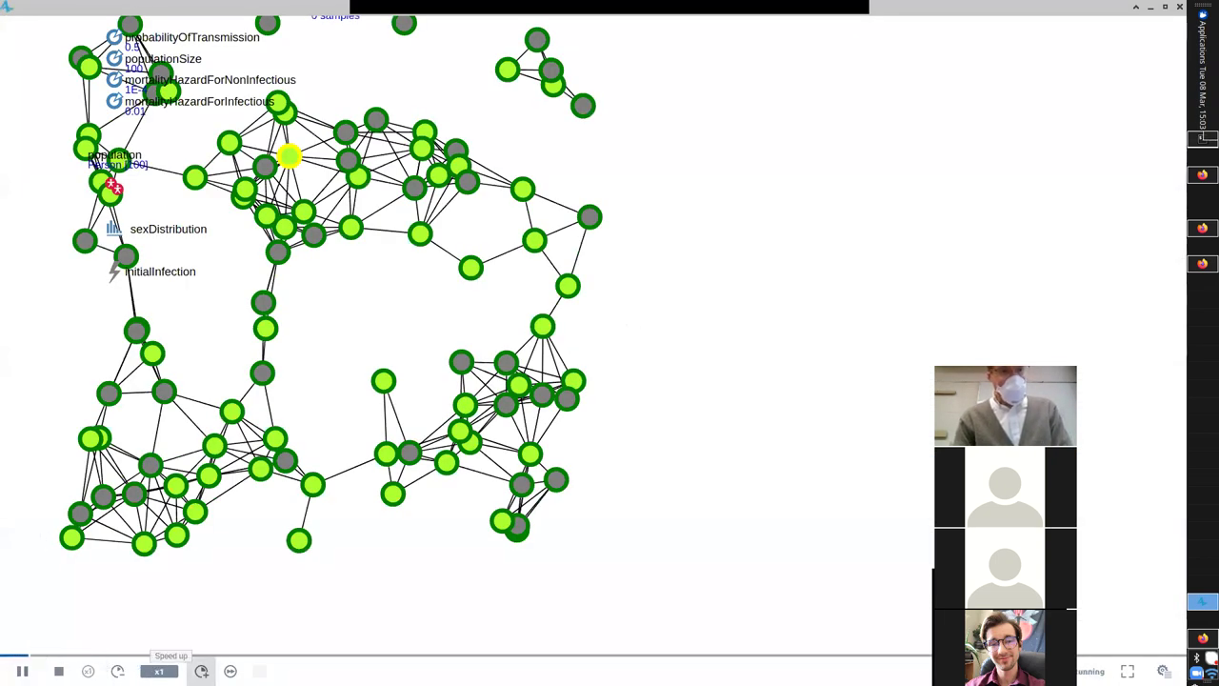
{"action": "left_click", "coordinate": [201, 671]}
{"action": "left_click", "coordinate": [201, 670]}
{"action": "left_click", "coordinate": [201, 670]}
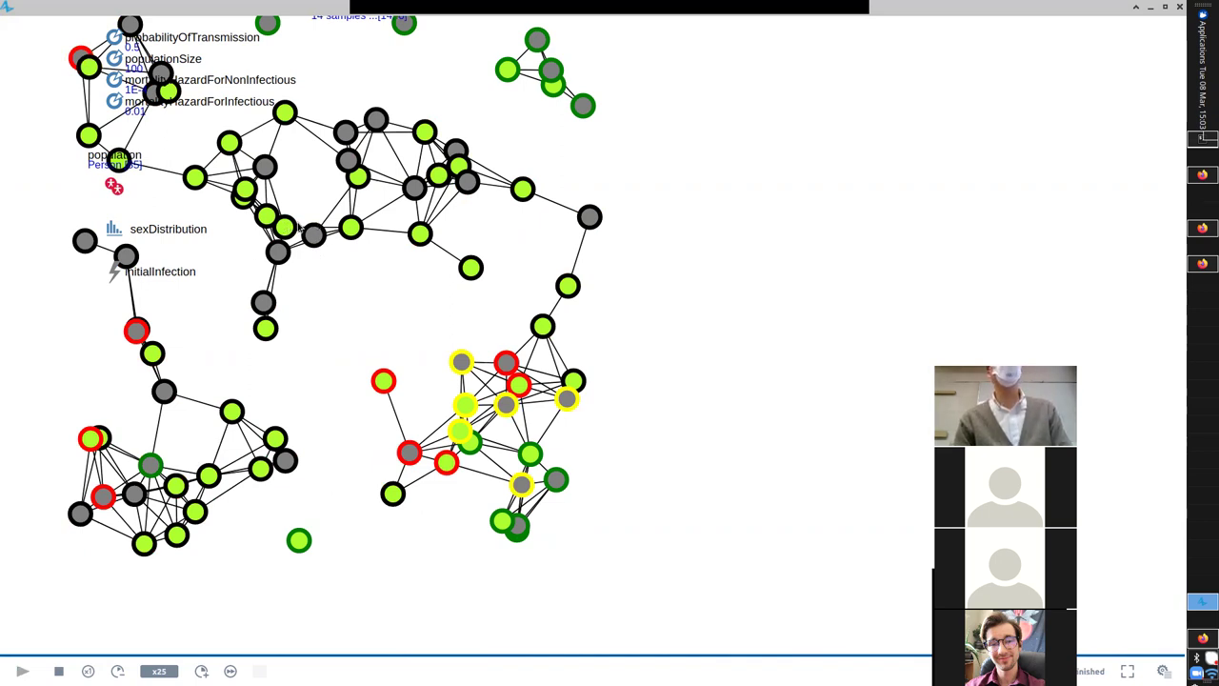
{"action": "left_click", "coordinate": [1181, 7]}
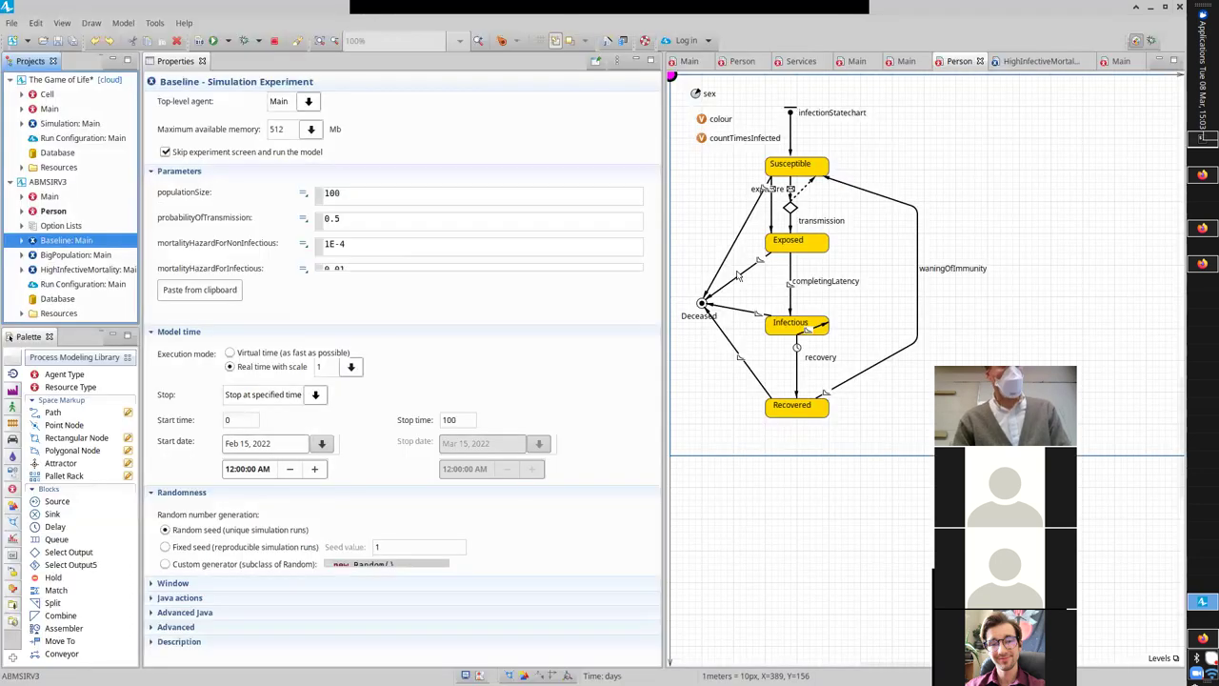
- Run the HighInfectiveMortality experiment and speed it up to x250
{"action": "right_click", "coordinate": [53, 271]}
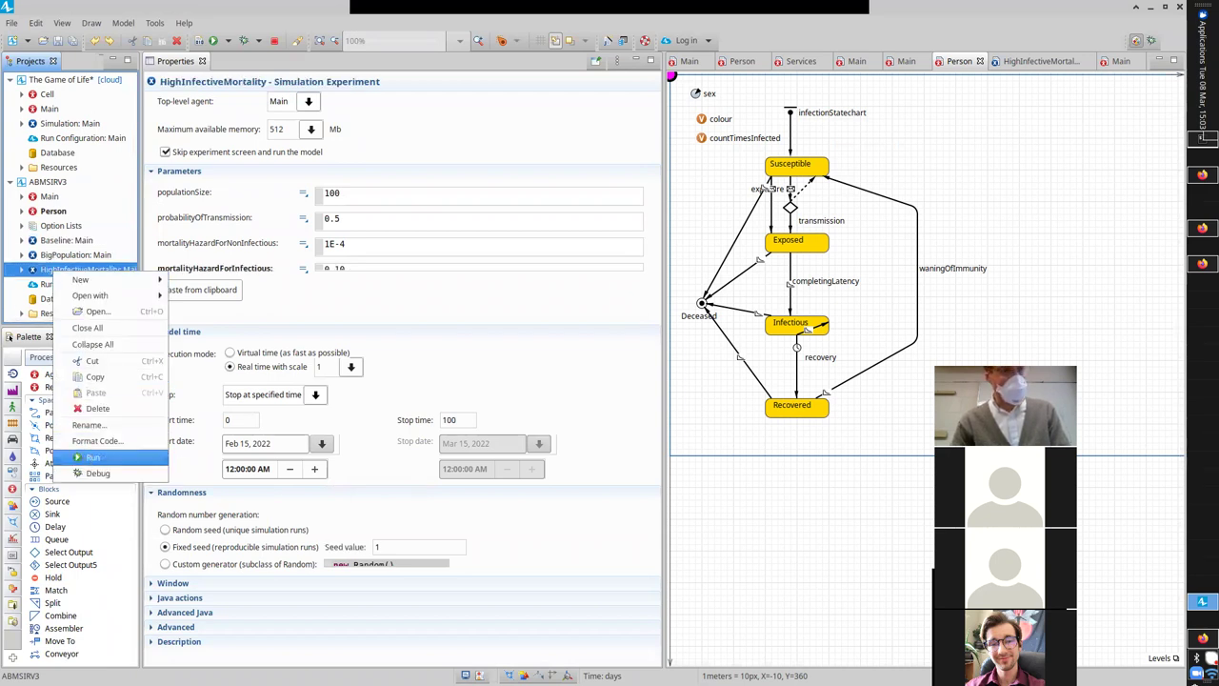
{"action": "left_click", "coordinate": [93, 457]}
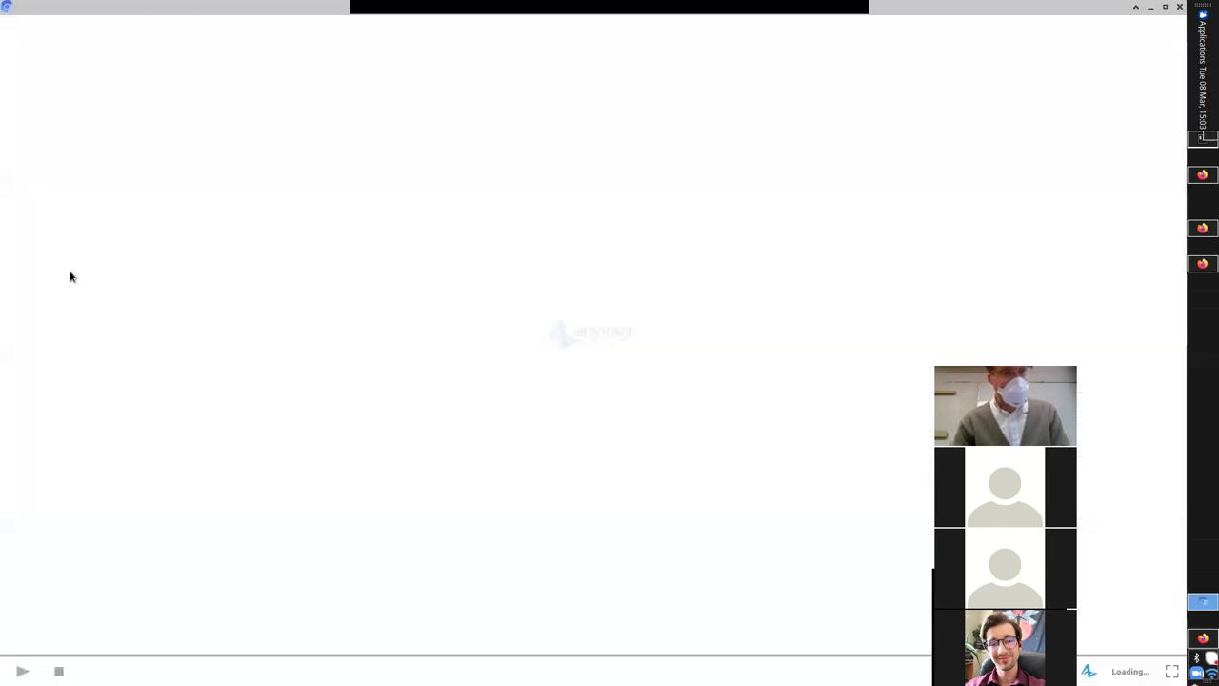
{"action": "left_click", "coordinate": [22, 670]}
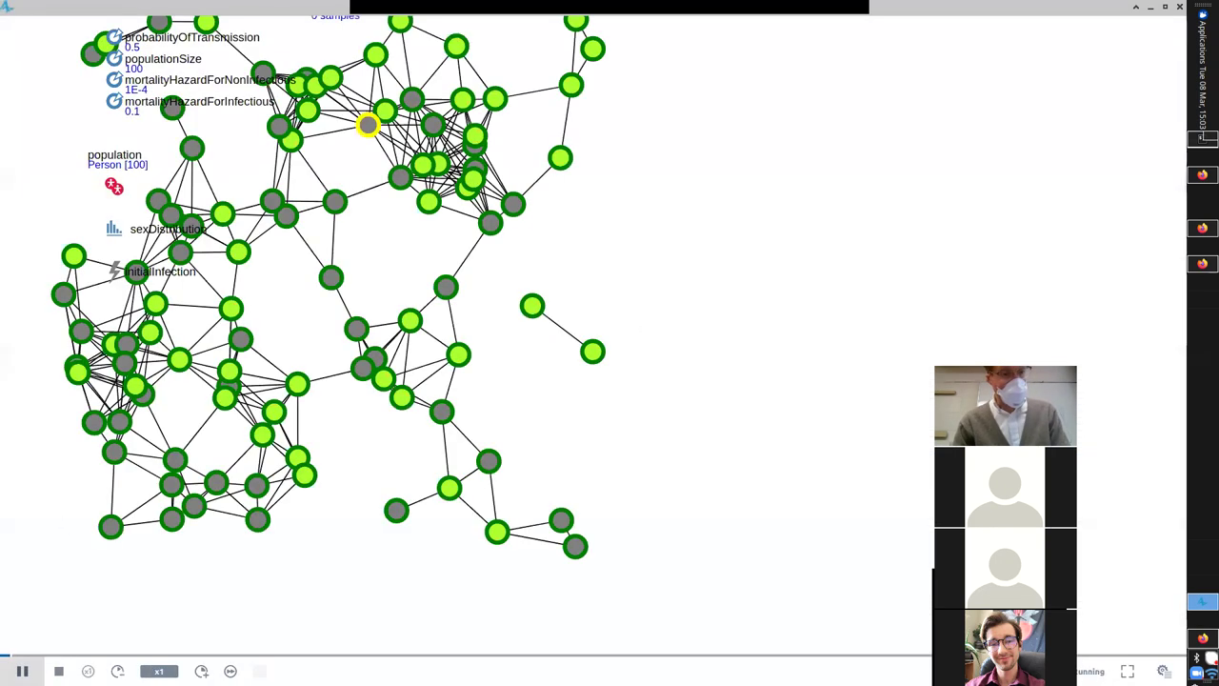
{"action": "left_click", "coordinate": [201, 671]}
{"action": "left_click", "coordinate": [201, 671]}
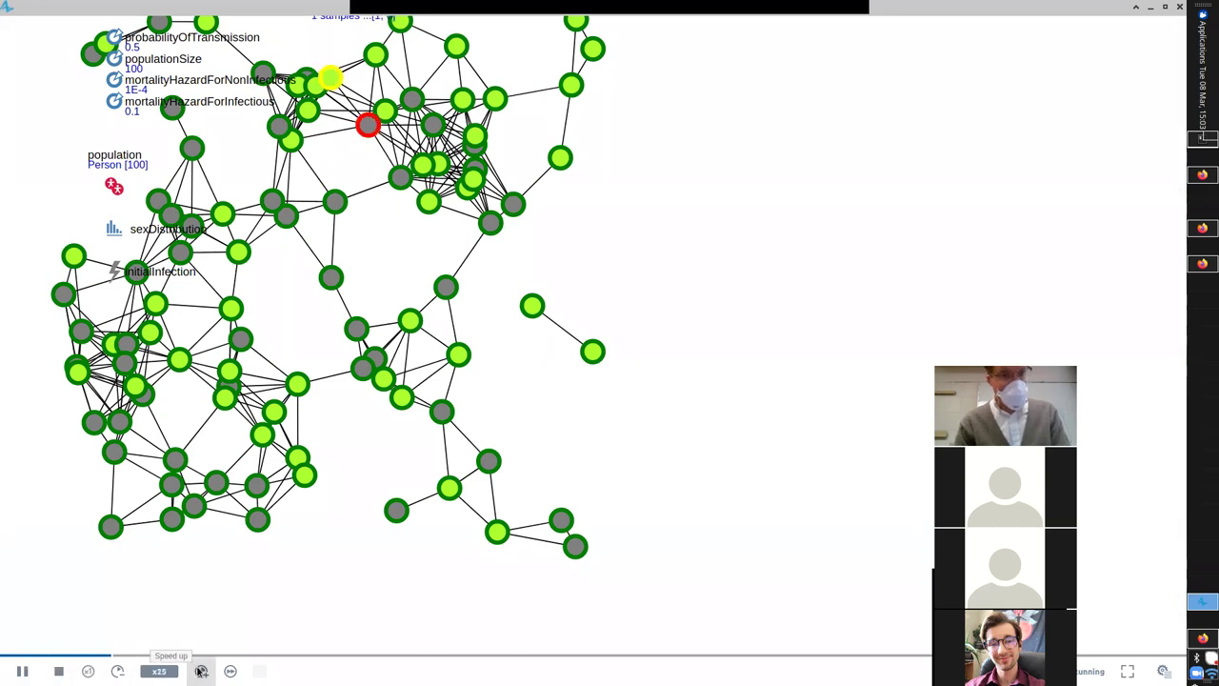
{"action": "left_click", "coordinate": [201, 670]}
{"action": "left_click", "coordinate": [201, 670]}
{"action": "left_click", "coordinate": [201, 671]}
{"action": "left_click", "coordinate": [201, 670]}
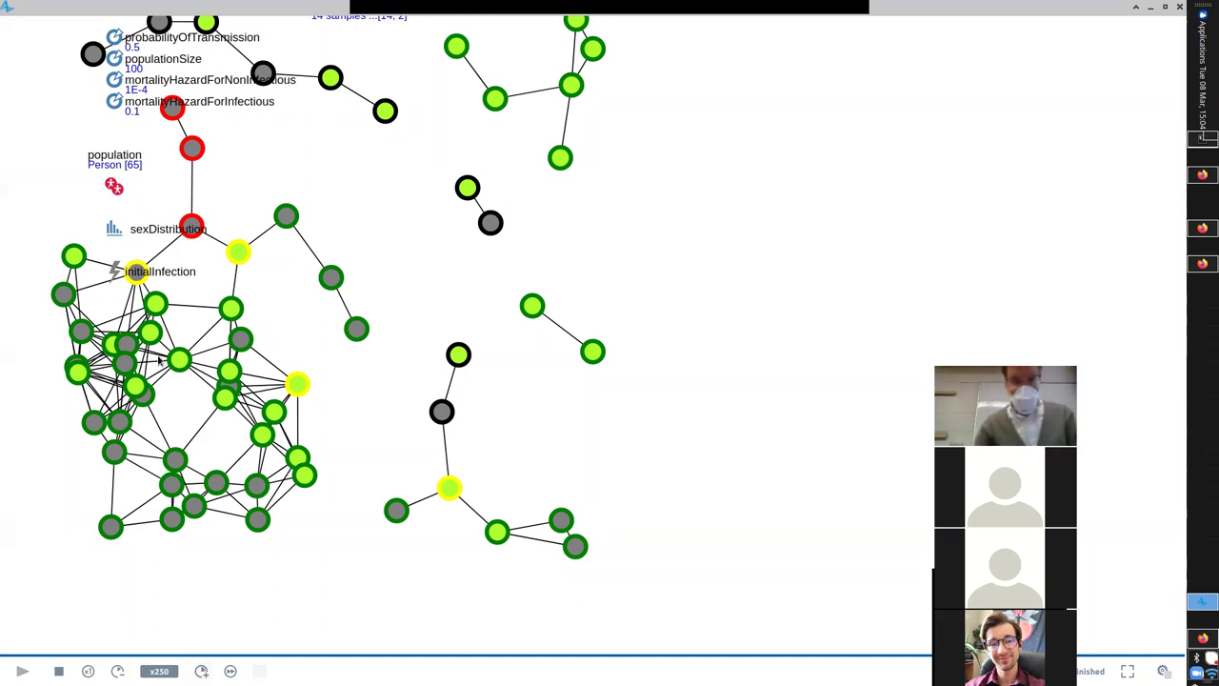
- Review the infections chart, with 65 of 100 people left, then close the run window
{"action": "scroll", "coordinate": [446, 288], "scroll_direction": "up", "scroll_amount": 5}
{"action": "left_click_drag", "start_coordinate": [628, 307], "coordinate": [593, 414]}
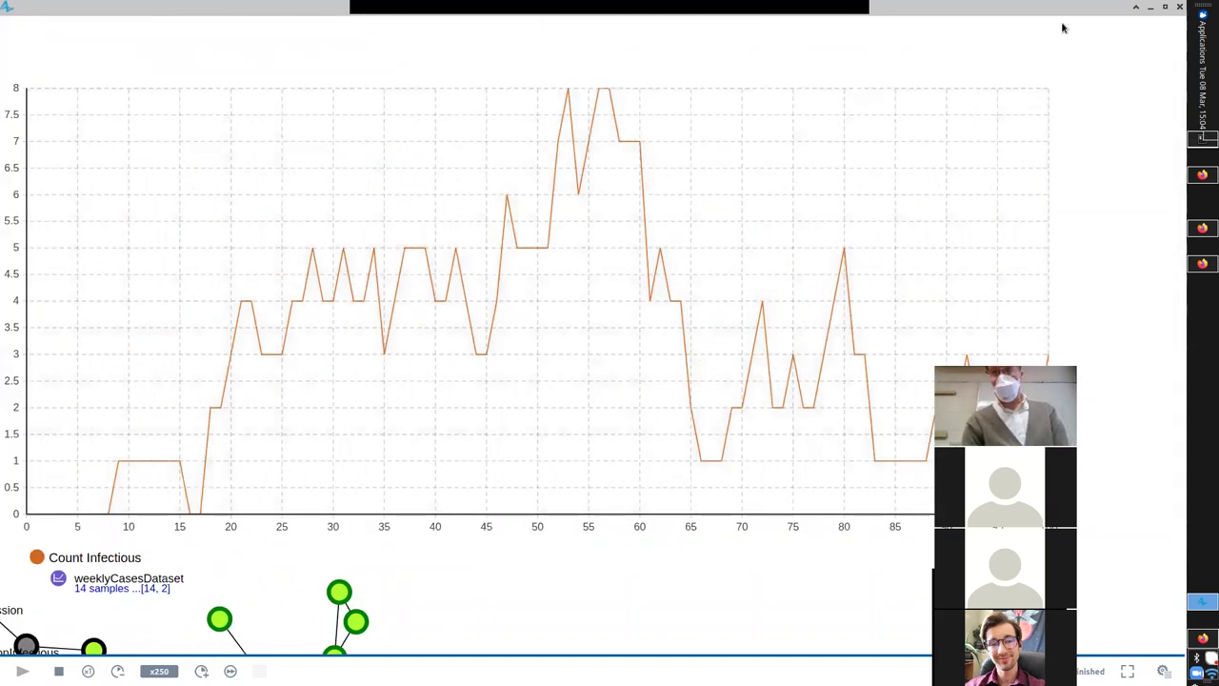
{"action": "left_click", "coordinate": [1181, 8]}
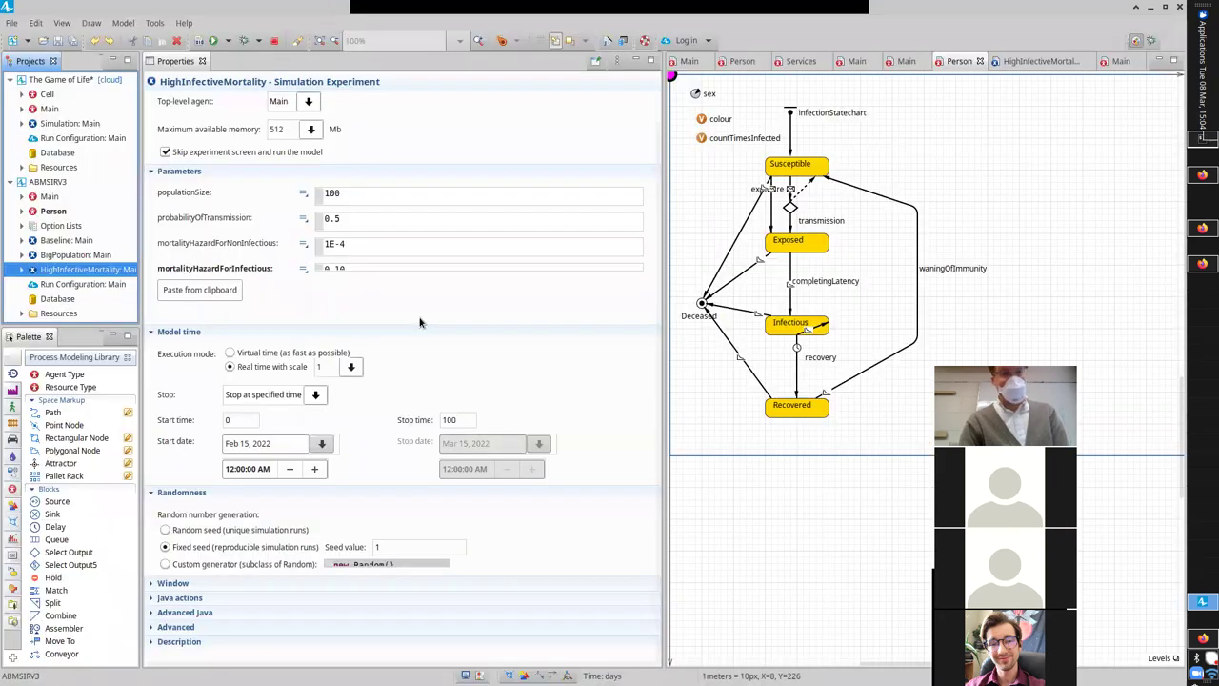
{"action": "right_click", "coordinate": [62, 273]}
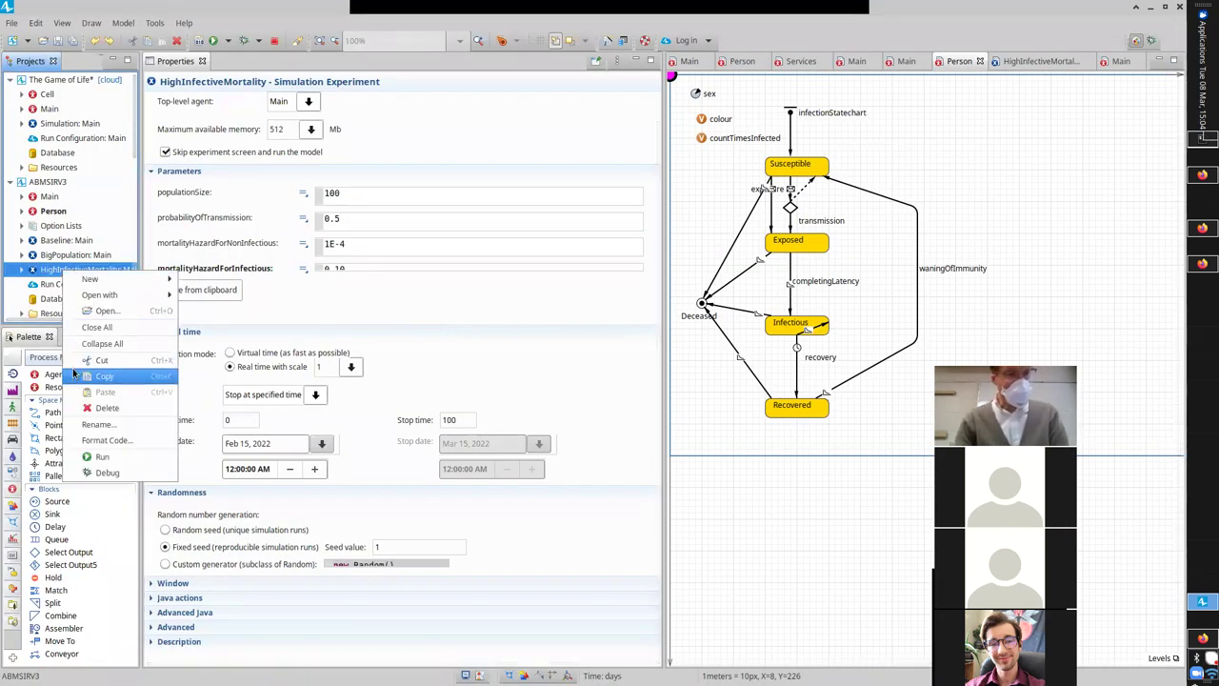
- Copy HighInfectiveMortality and paste it into ABMSIRV3 as HighInfectiveMortality1
{"action": "left_click", "coordinate": [103, 376]}
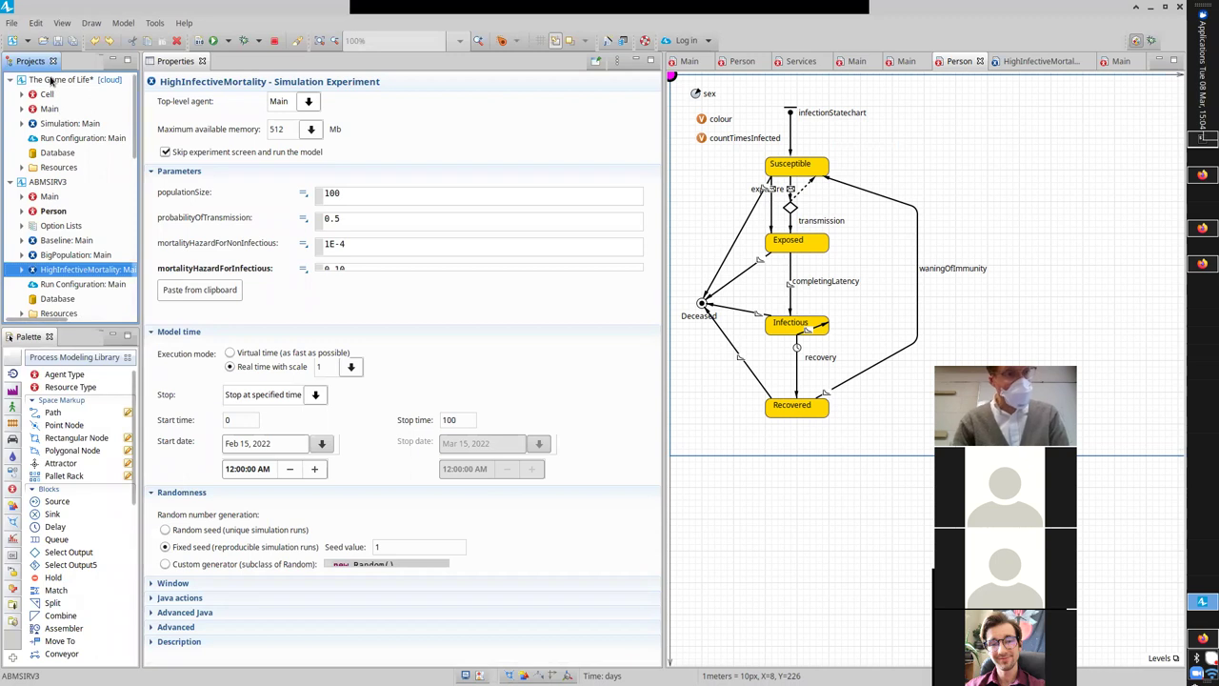
{"action": "right_click", "coordinate": [41, 182]}
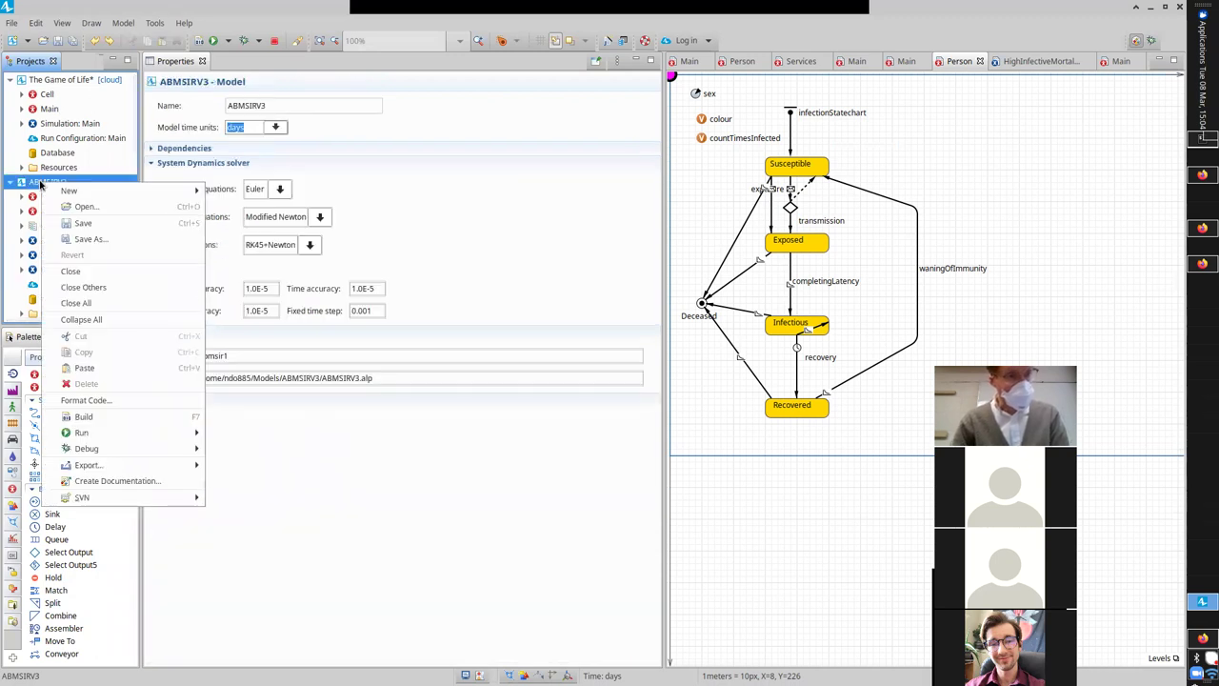
{"action": "left_click", "coordinate": [31, 285]}
{"action": "left_click", "coordinate": [45, 274]}
{"action": "right_click", "coordinate": [45, 273]}
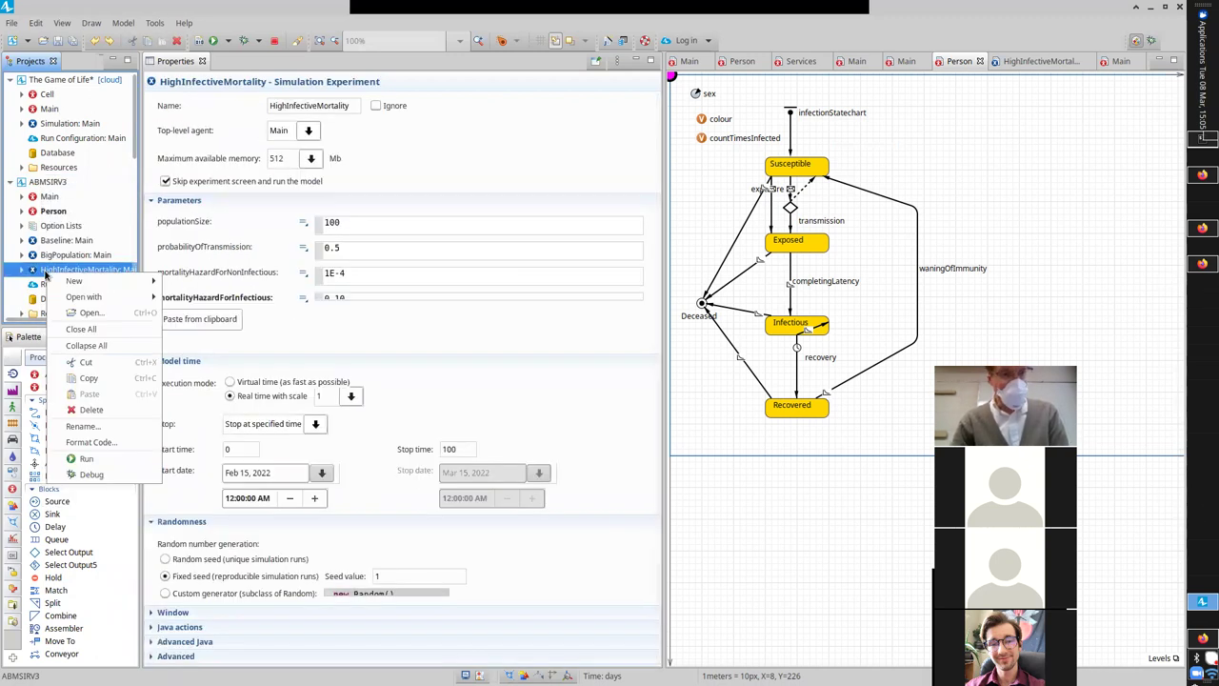
{"action": "left_click", "coordinate": [71, 379]}
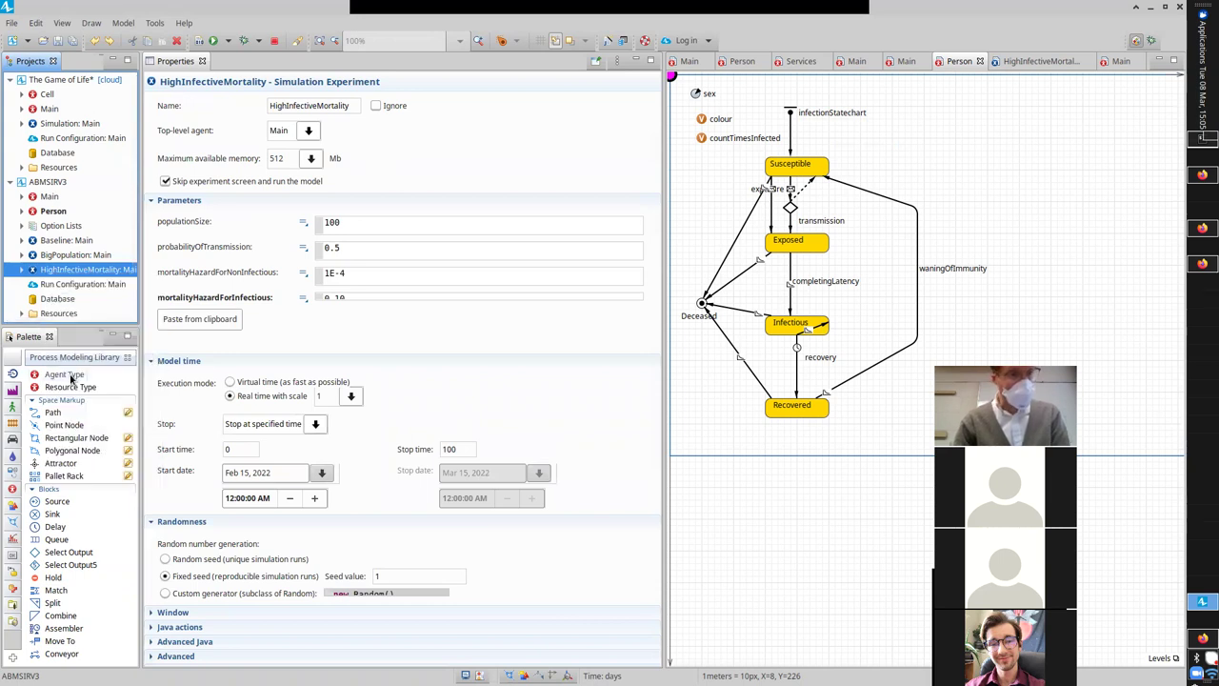
{"action": "right_click", "coordinate": [63, 186]}
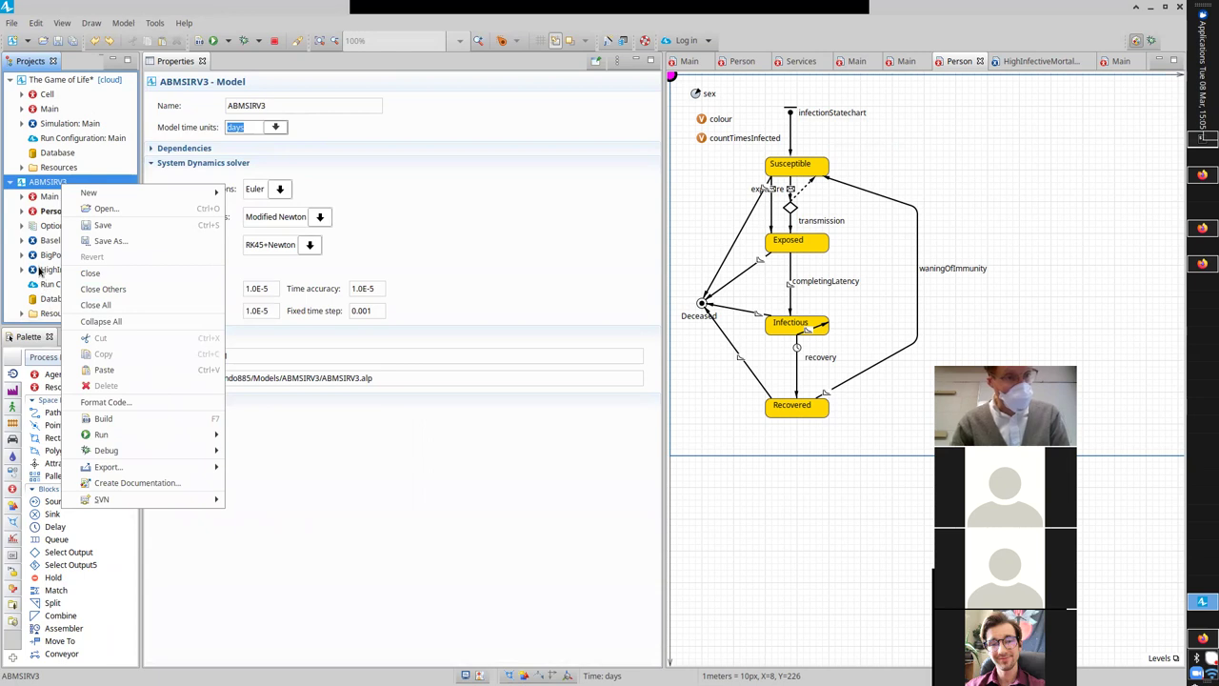
{"action": "left_click", "coordinate": [89, 372]}
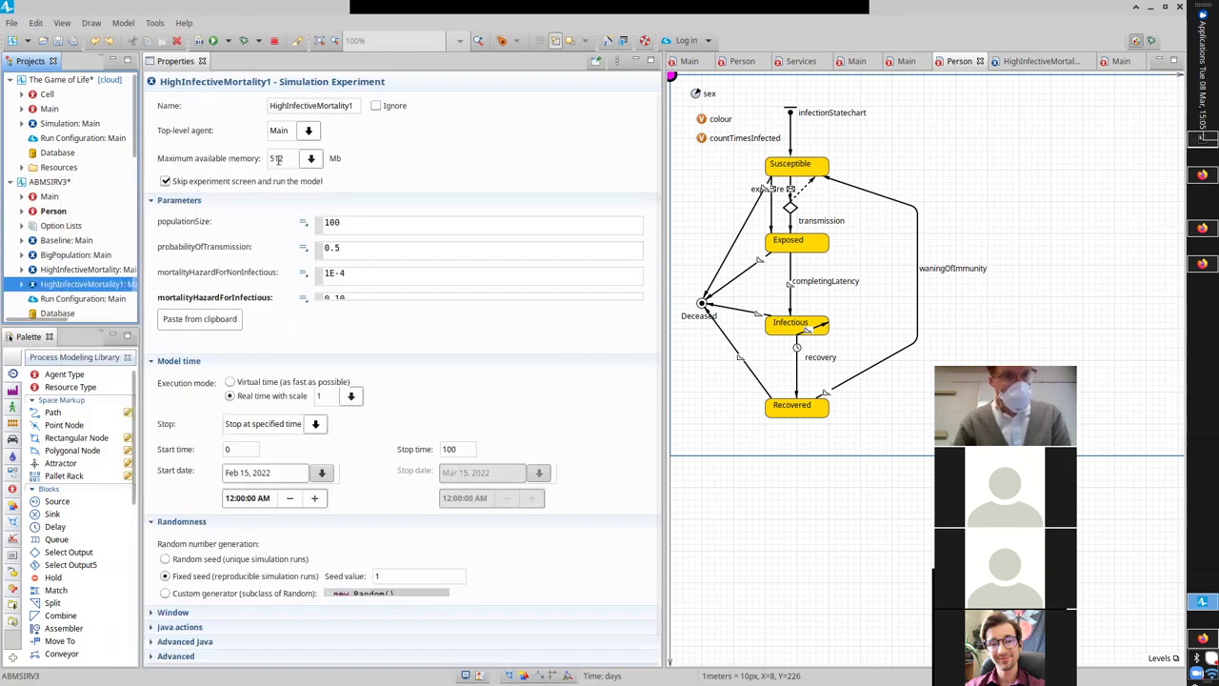
- Rename the copied experiment HighInfectiveMortality1 to NoMortality
{"action": "left_click", "coordinate": [312, 106]}
{"action": "key", "text": "shift+Home"}
{"action": "key", "text": "BackSpace"}
{"action": "type", "text": "No"}
{"action": "key", "text": "End"}
{"action": "key", "text": "BackSpace"}
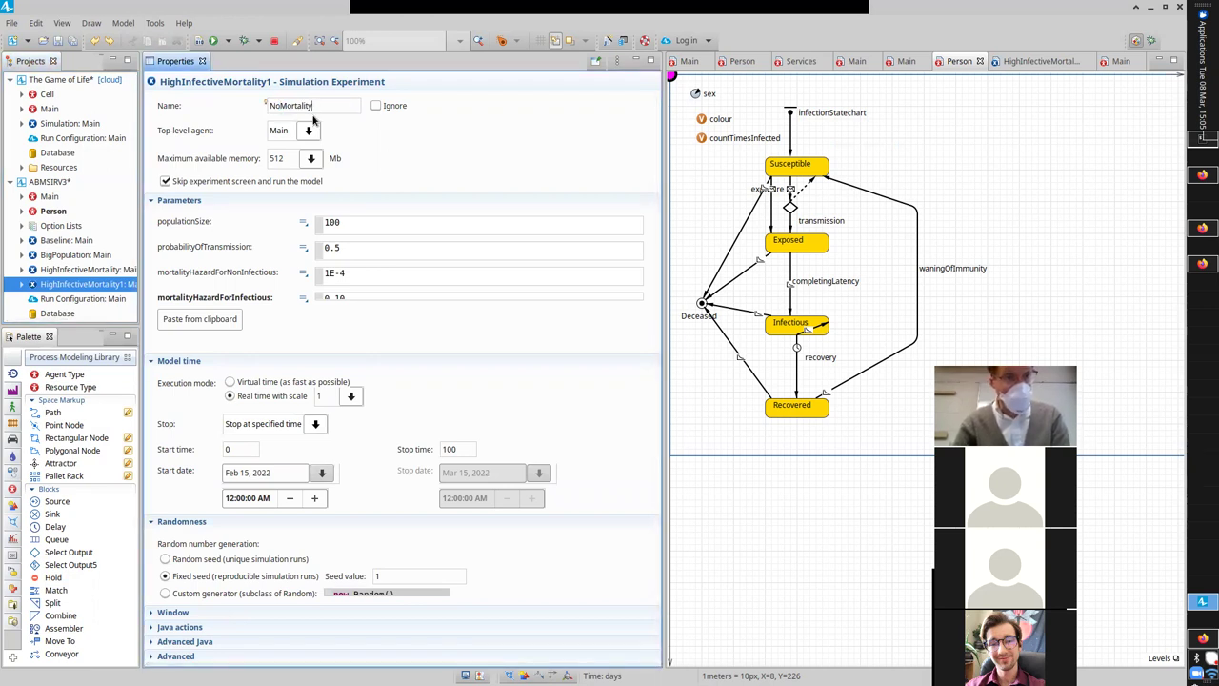
{"action": "key", "text": "Return"}
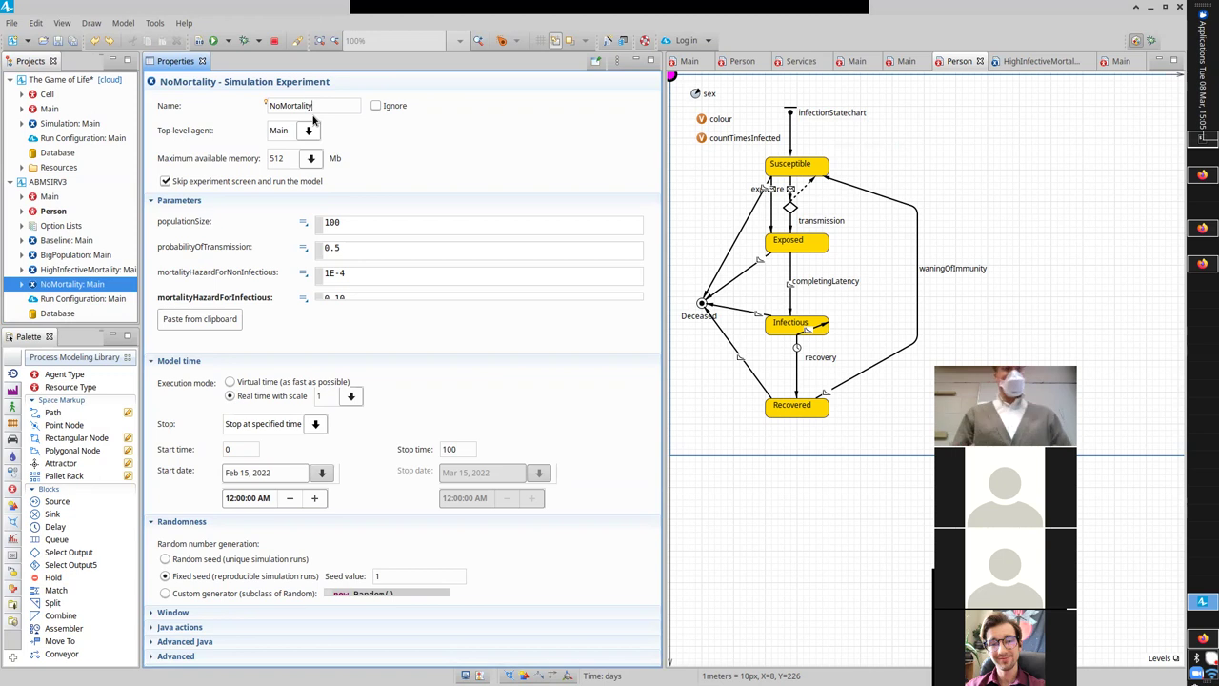
- Change infectious mortality hazard from 0.10 to 0 and non-infectious hazard from 1E-4 to 0
{"action": "left_click", "coordinate": [348, 297]}
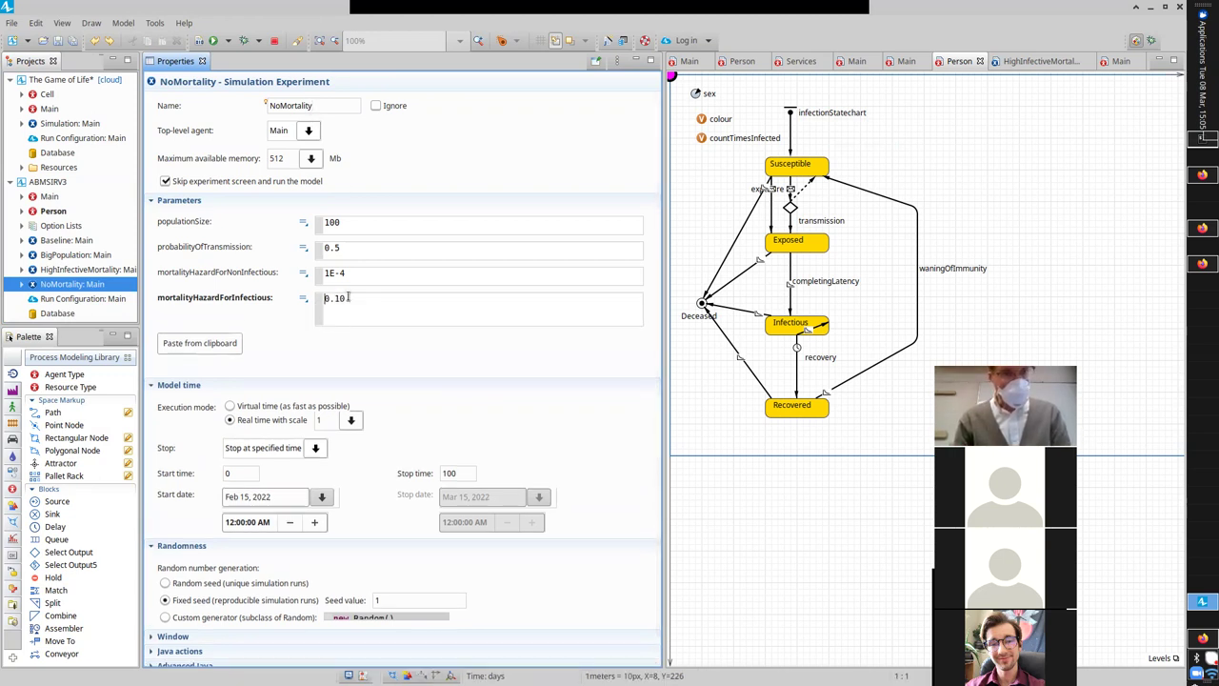
{"action": "key", "text": "BackSpace"}
{"action": "key", "text": "BackSpace"}
{"action": "key", "text": "BackSpace"}
{"action": "key", "text": "BackSpace"}
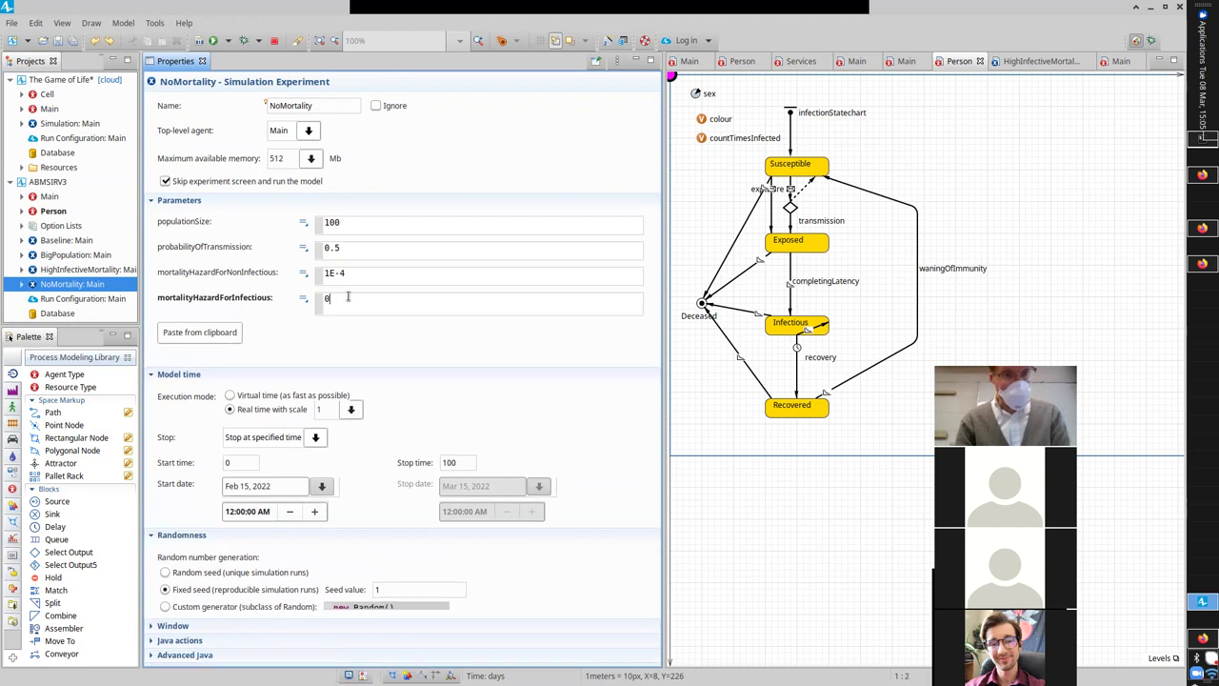
{"action": "left_click", "coordinate": [356, 273]}
{"action": "key", "text": "BackSpace"}
{"action": "key", "text": "BackSpace"}
{"action": "key", "text": "BackSpace"}
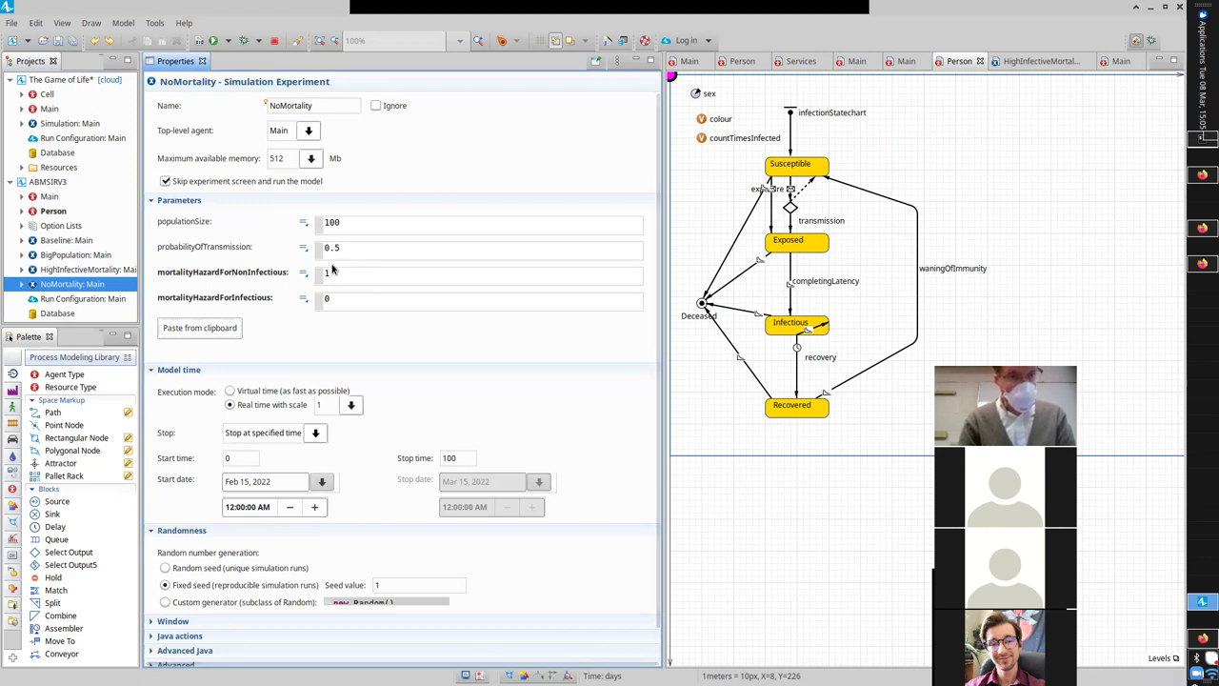
{"action": "key", "text": "BackSpace"}
{"action": "type", "text": "0"}
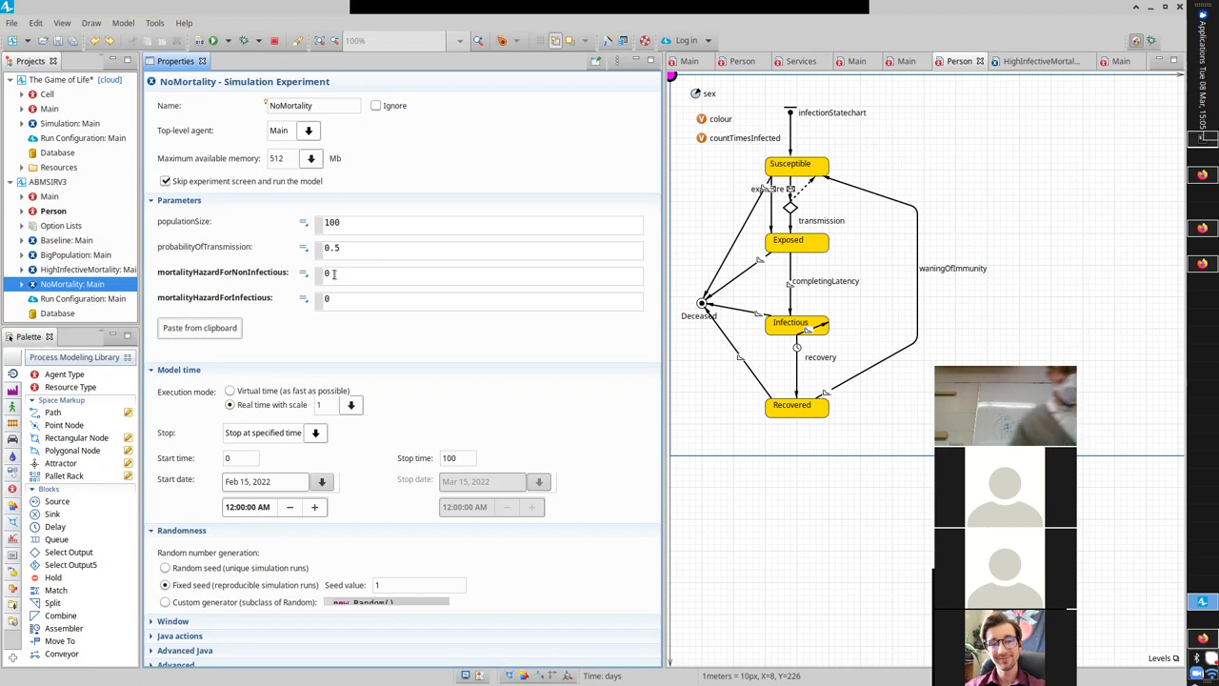
- Run NoMortality at full speed, view the Count Infectious chart peaking at 22, then close it
{"action": "right_click", "coordinate": [58, 287]}
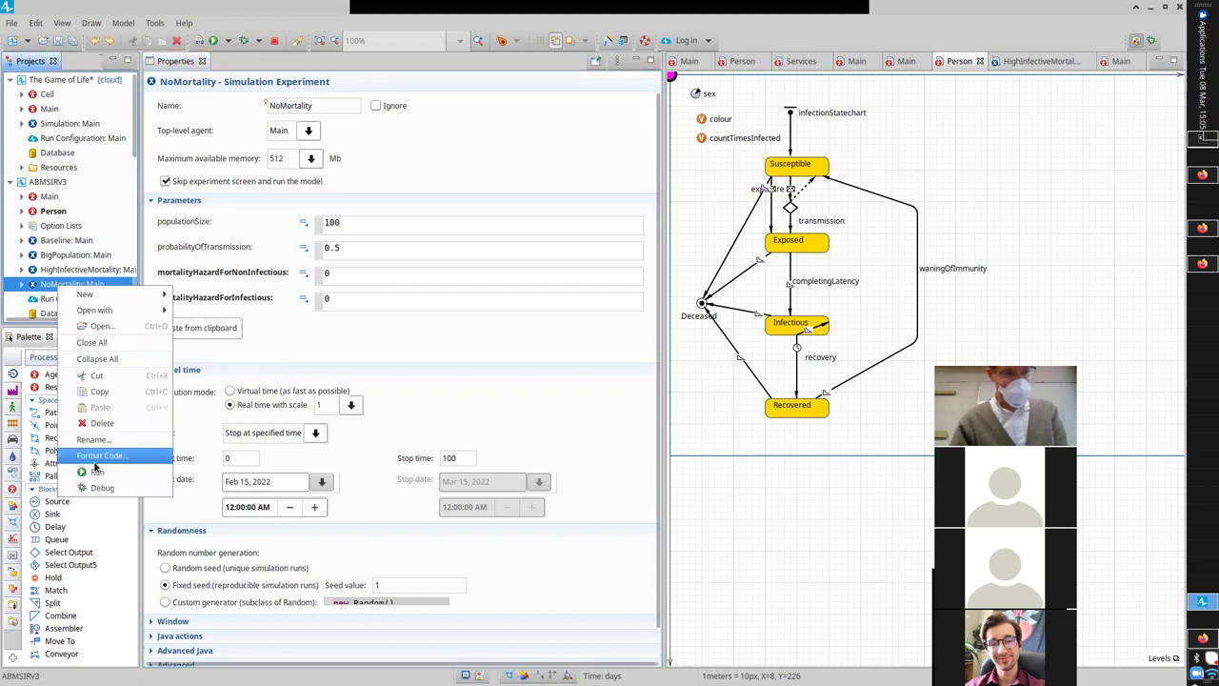
{"action": "left_click", "coordinate": [100, 466]}
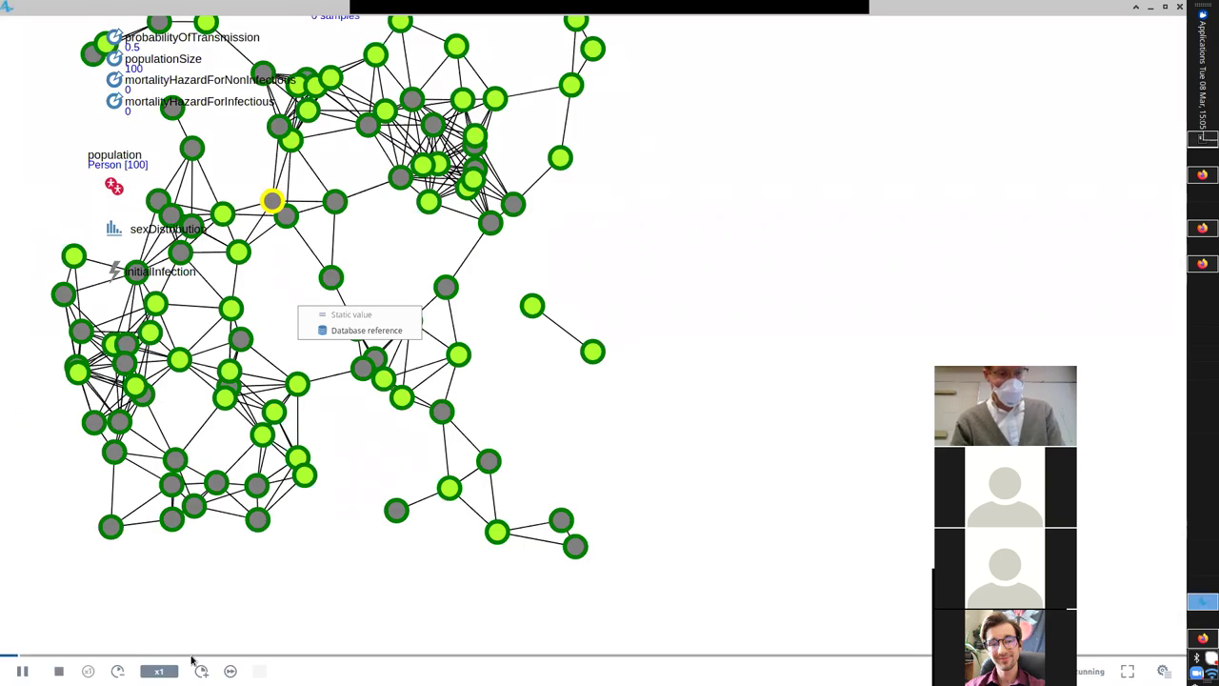
{"action": "left_click", "coordinate": [229, 670]}
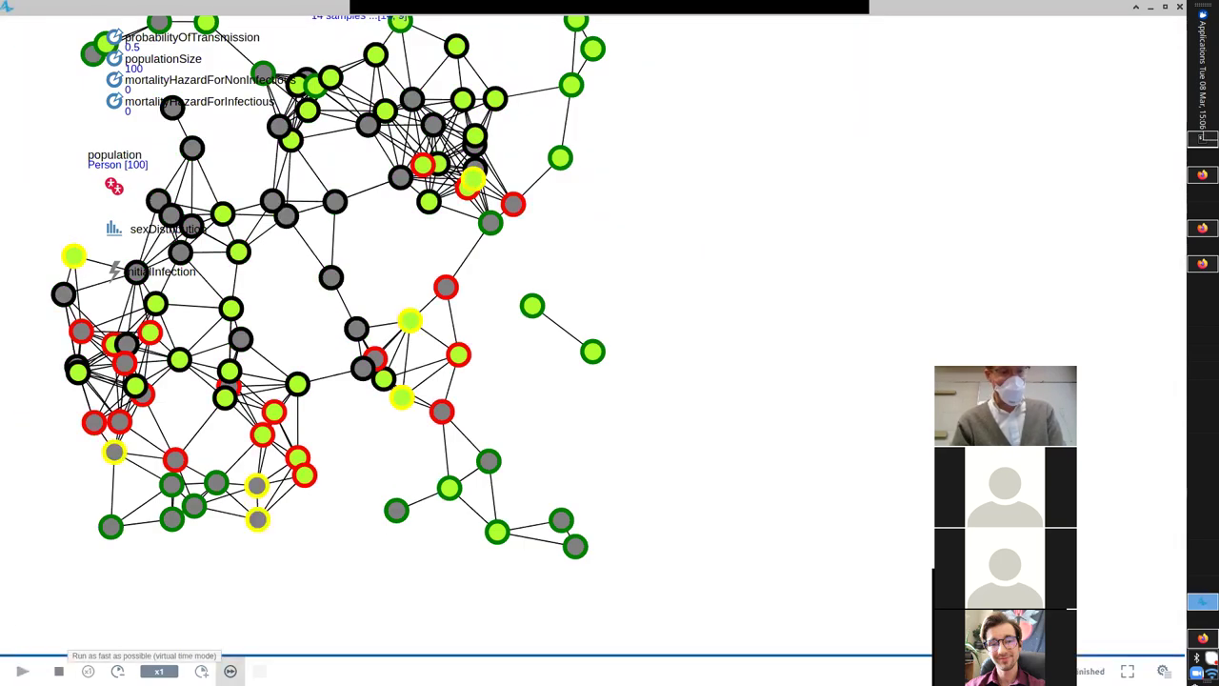
{"action": "scroll", "coordinate": [524, 318], "scroll_direction": "up", "scroll_amount": 5}
{"action": "left_click_drag", "start_coordinate": [525, 318], "coordinate": [274, 413]}
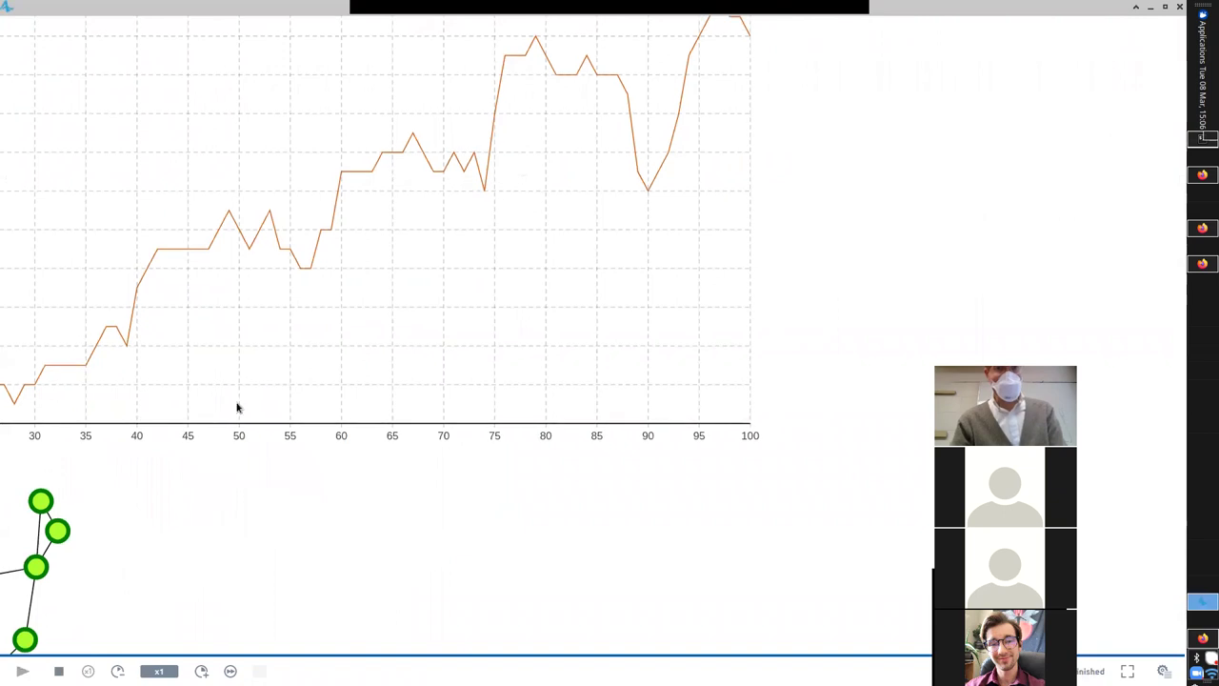
{"action": "left_click_drag", "start_coordinate": [530, 168], "coordinate": [883, 238]}
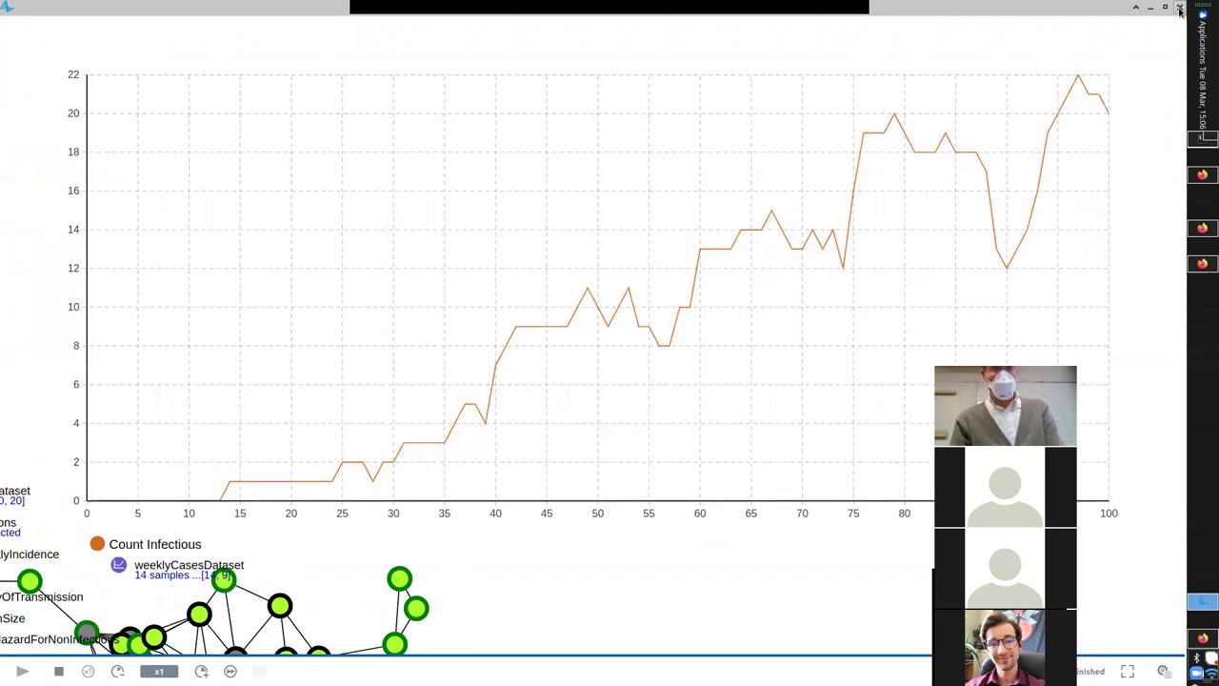
{"action": "left_click", "coordinate": [1179, 10]}
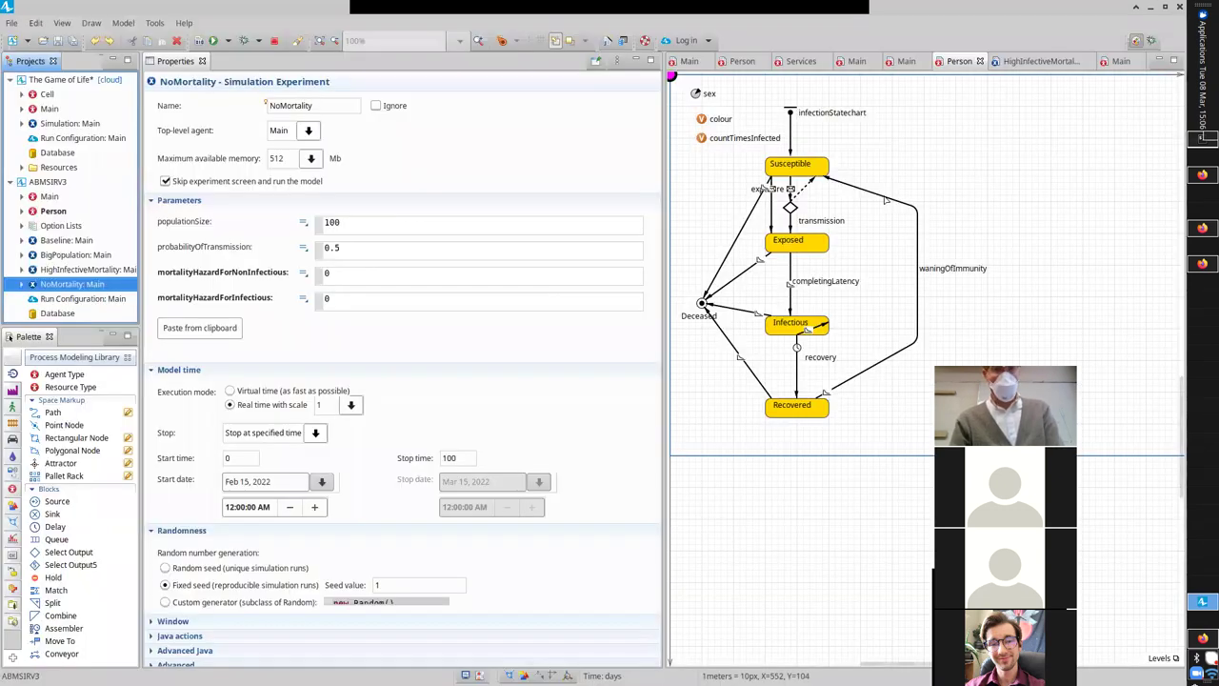
- Run HighInfectiveMortality in virtual time until it finishes, infectious count peaking at 8
{"action": "right_click", "coordinate": [75, 270]}
{"action": "left_click", "coordinate": [97, 467]}
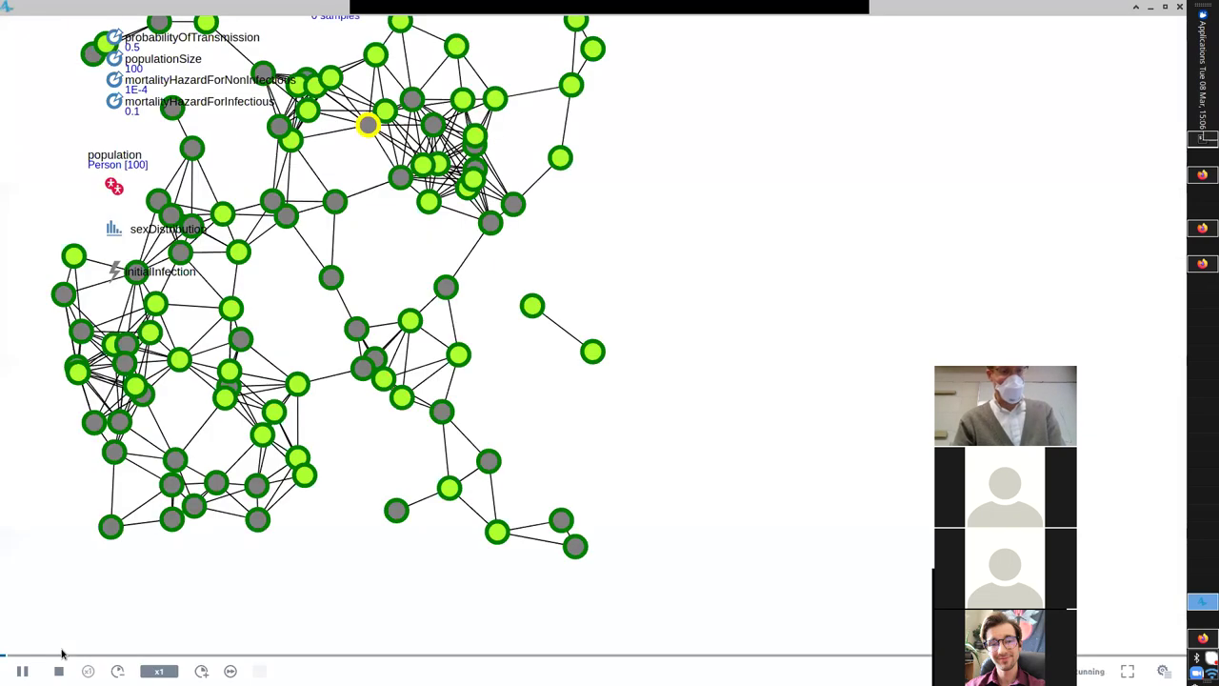
{"action": "left_click", "coordinate": [230, 670]}
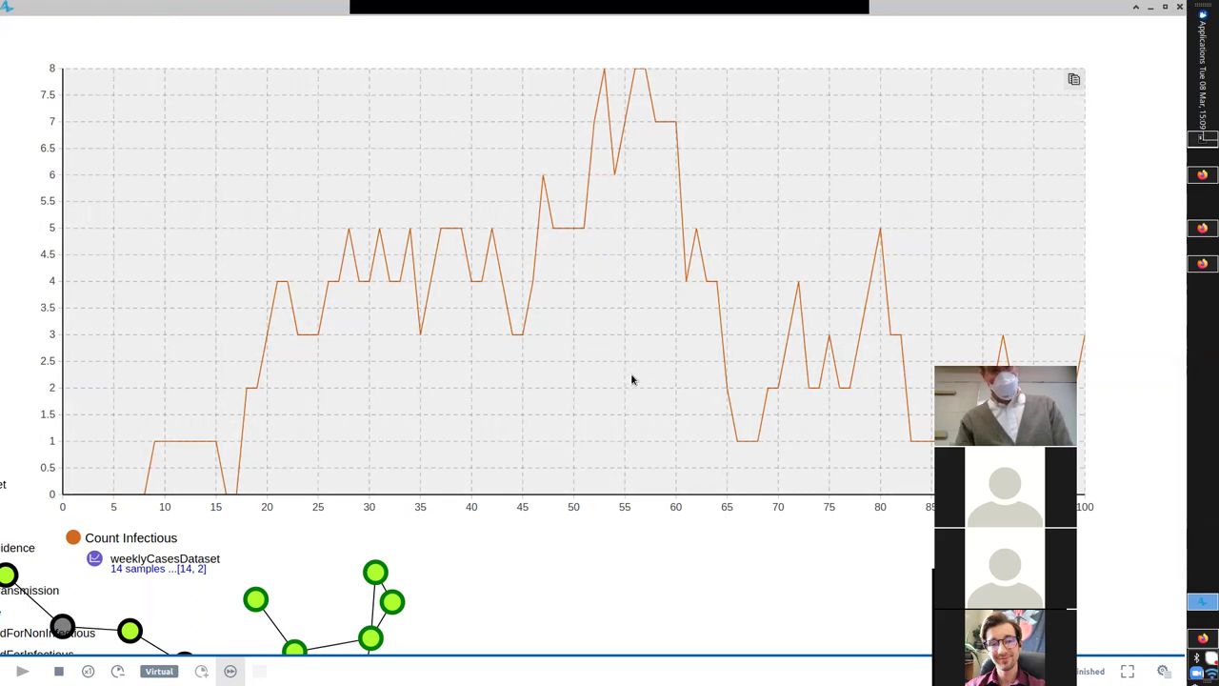
- Pan to view the network beside the chart, then close the run window
{"action": "left_click_drag", "start_coordinate": [632, 378], "coordinate": [783, 220]}
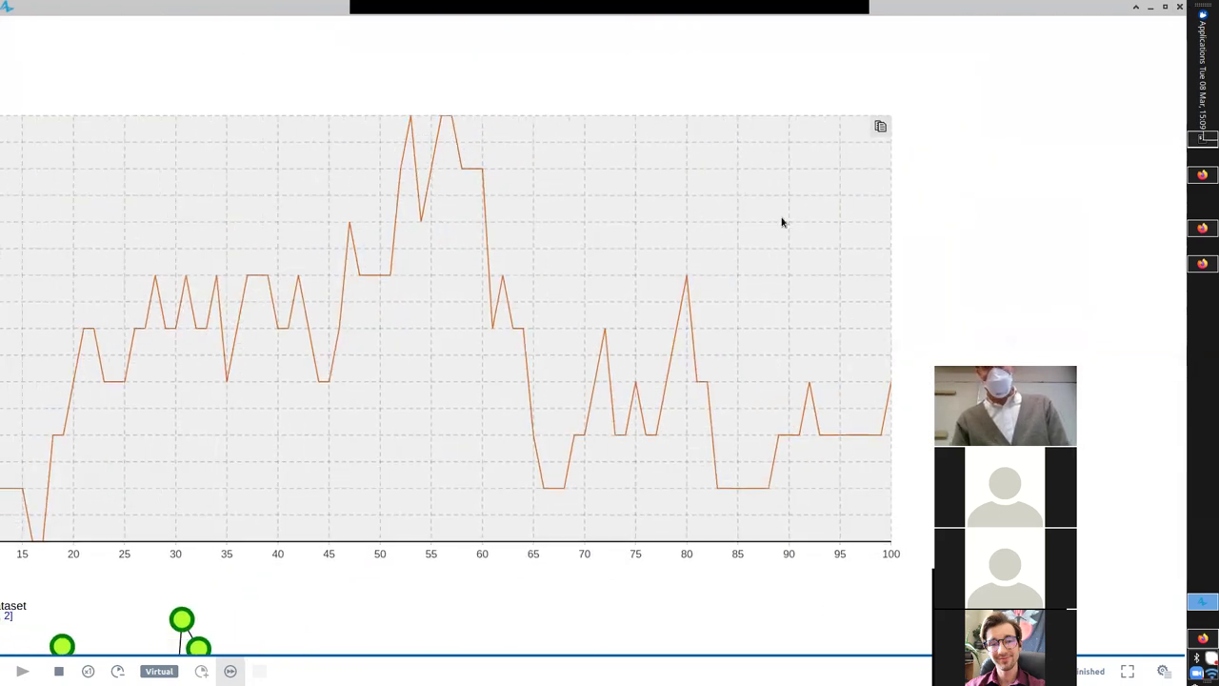
{"action": "left_click", "coordinate": [1180, 7]}
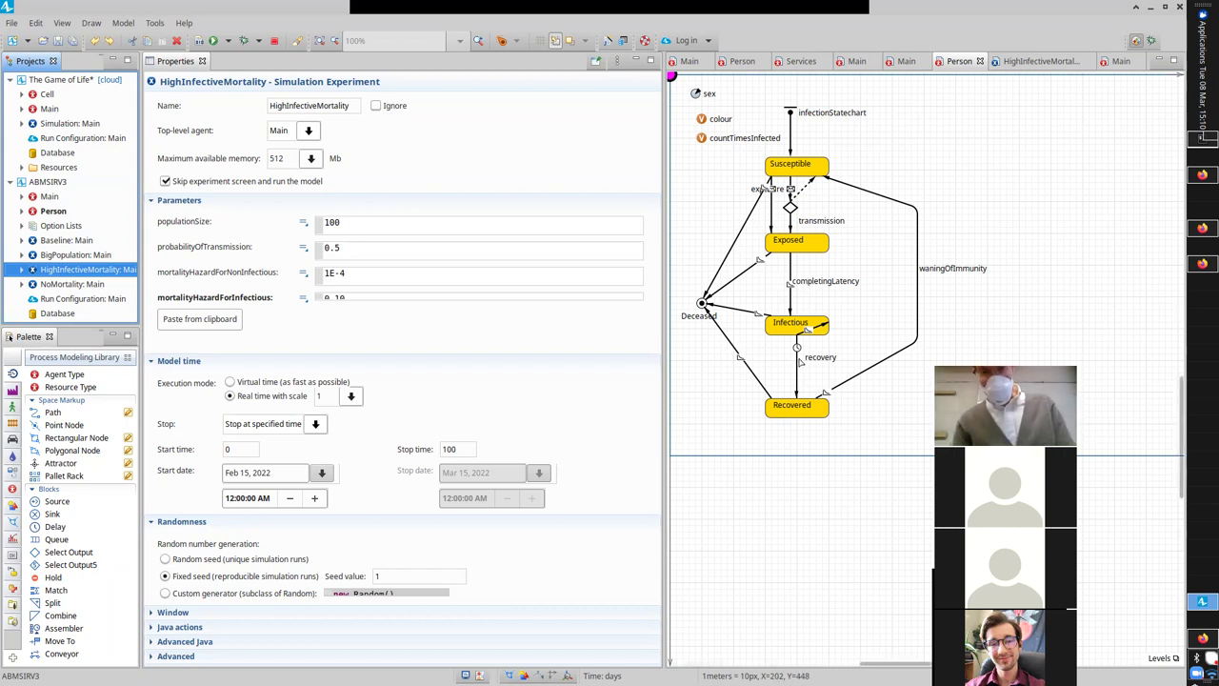
- Select the recovery transition to show its 14-day timeout settings
{"action": "left_click", "coordinate": [797, 362]}
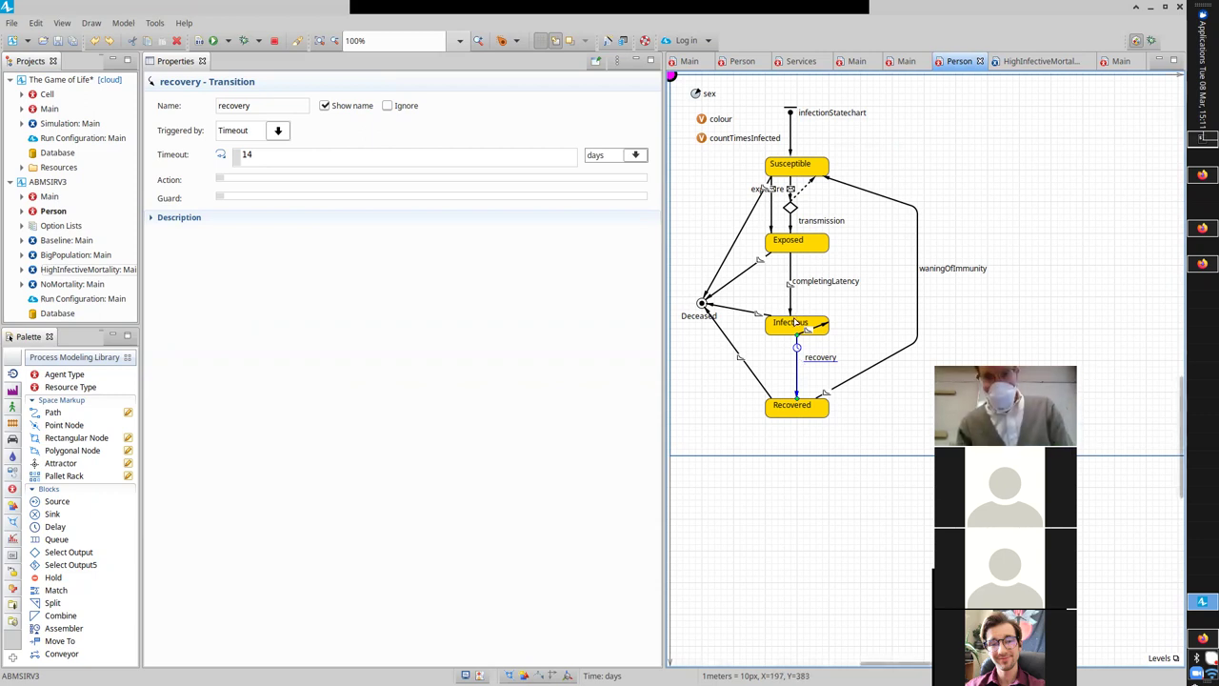
- Inspect the Exposed state and its completingLatency transition, focusing the transition's 0.1 per day rate
{"action": "left_click", "coordinate": [791, 244]}
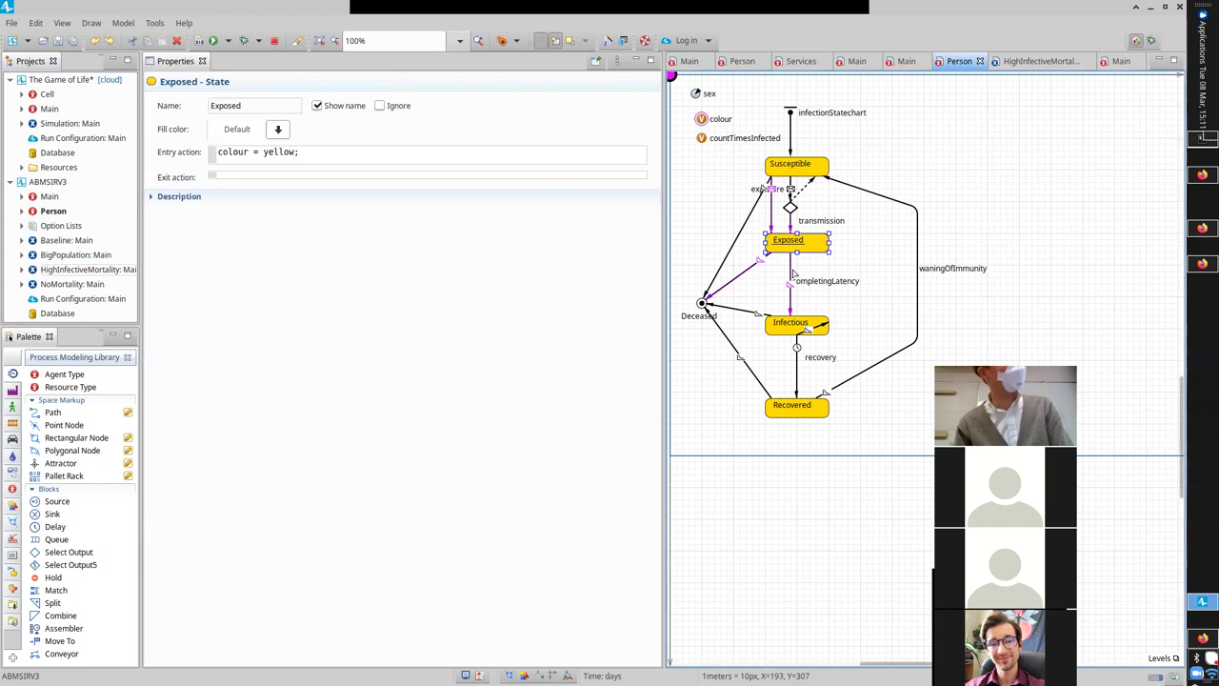
{"action": "left_click", "coordinate": [792, 277]}
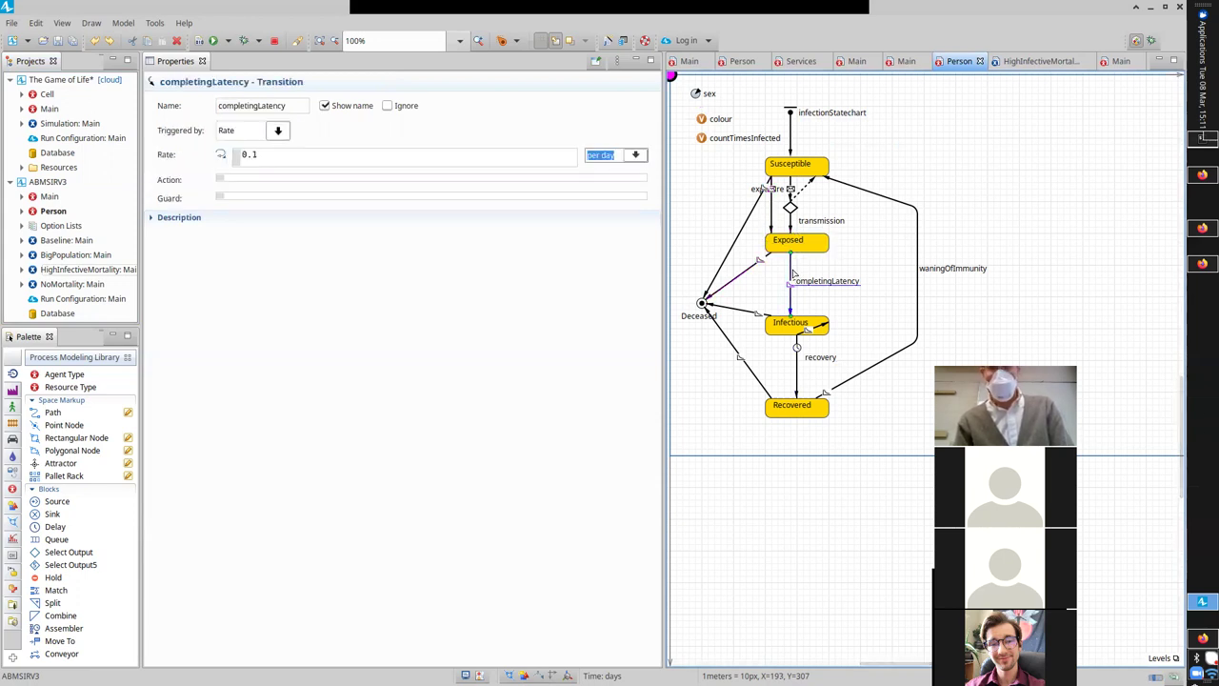
{"action": "left_click", "coordinate": [326, 155]}
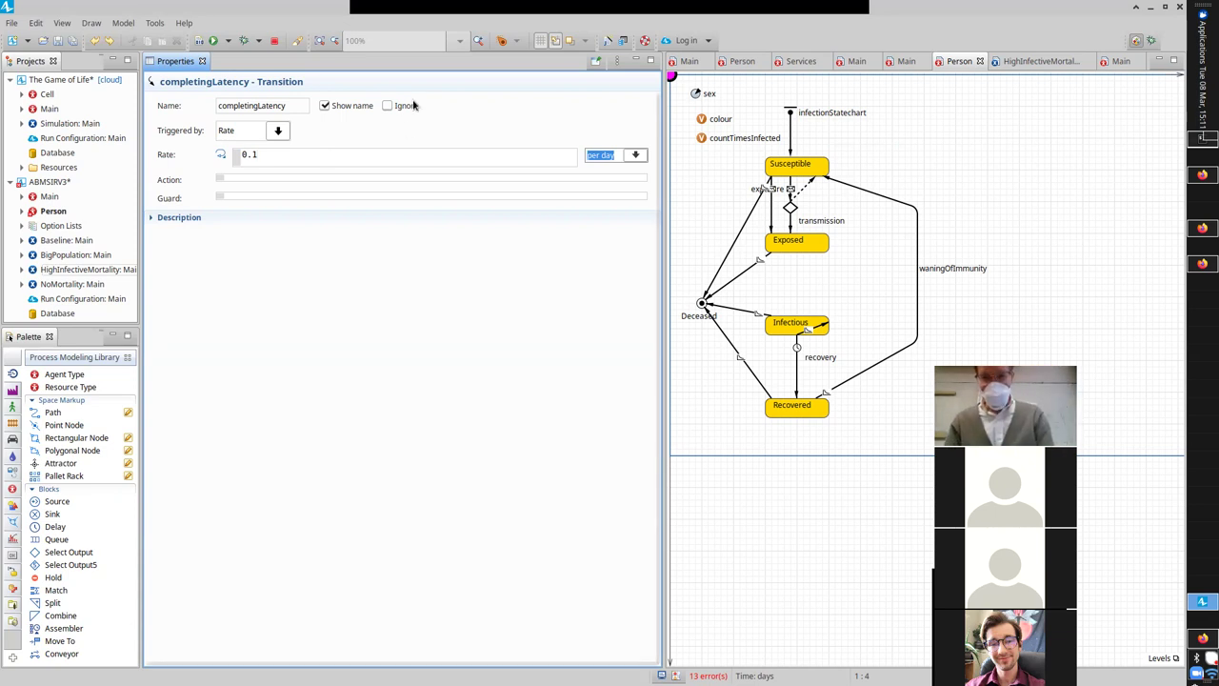
- Restore the deleted completingLatency transition with undo, then switch to the Event Schedule slide
{"action": "left_click", "coordinate": [1014, 308]}
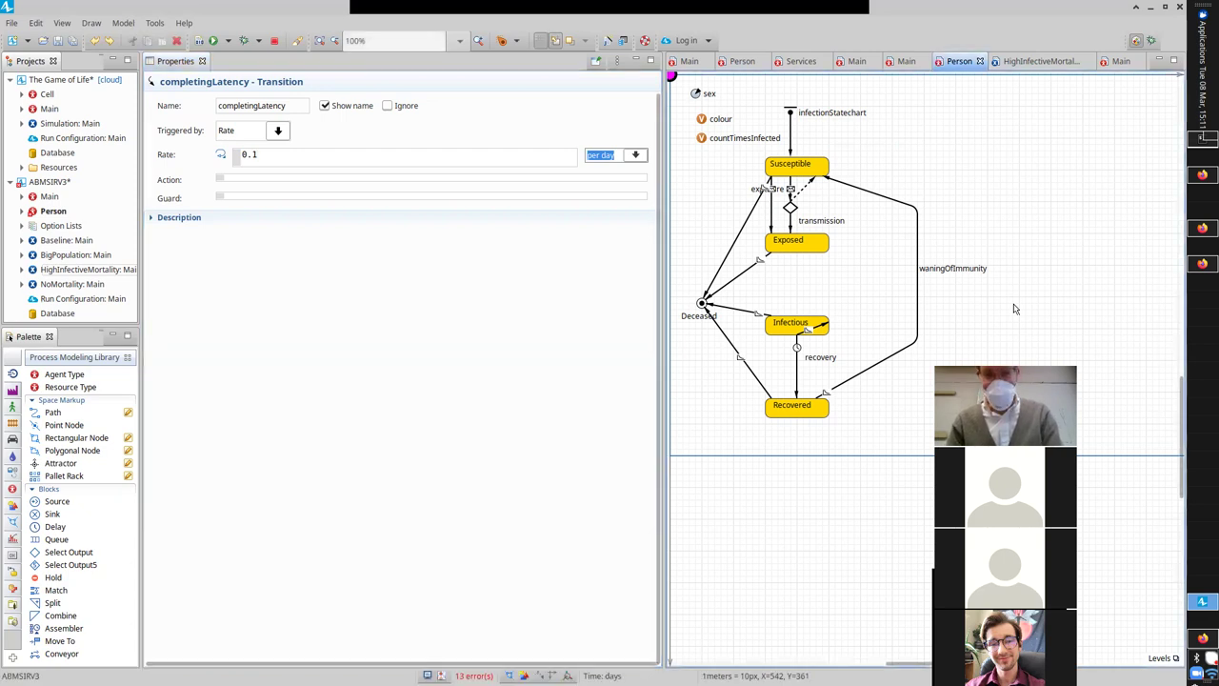
{"action": "key", "text": "ctrl+z"}
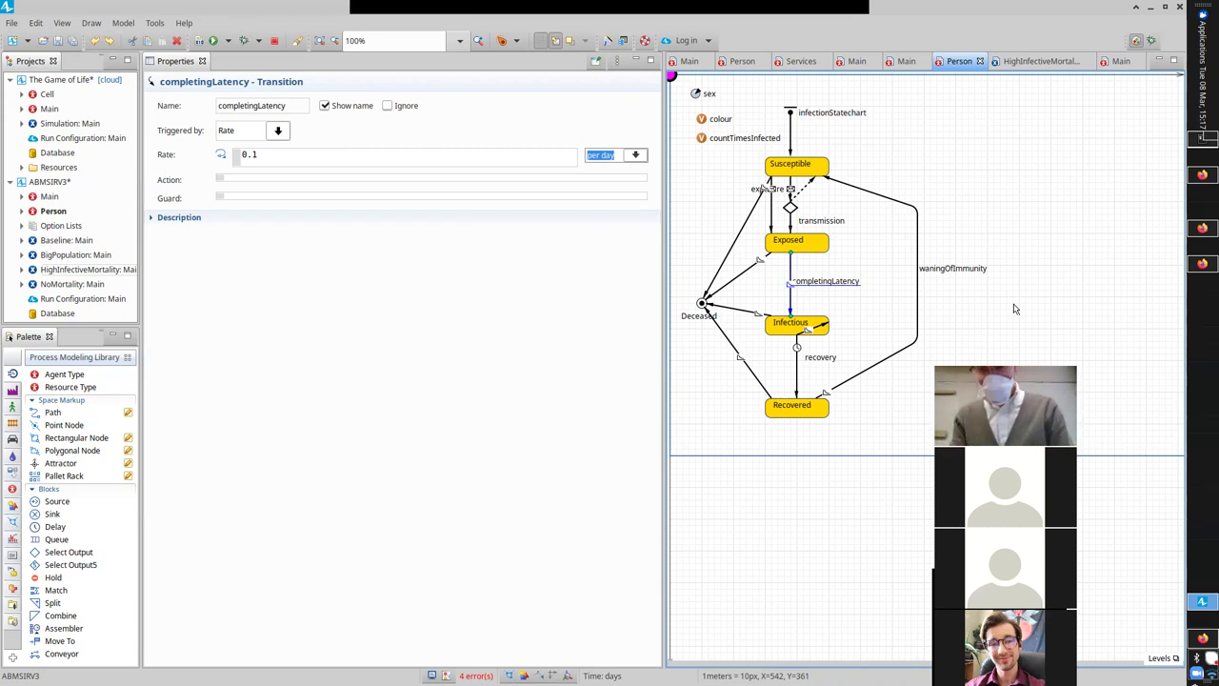
{"action": "key", "text": "alt+Tab"}
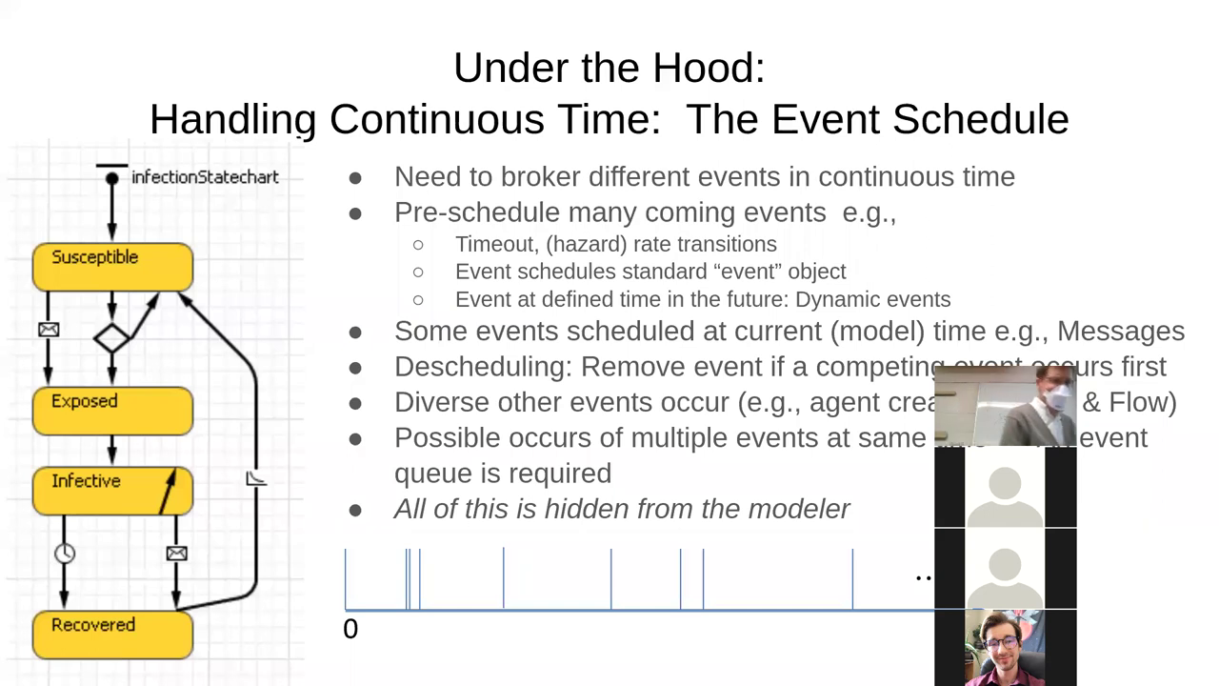
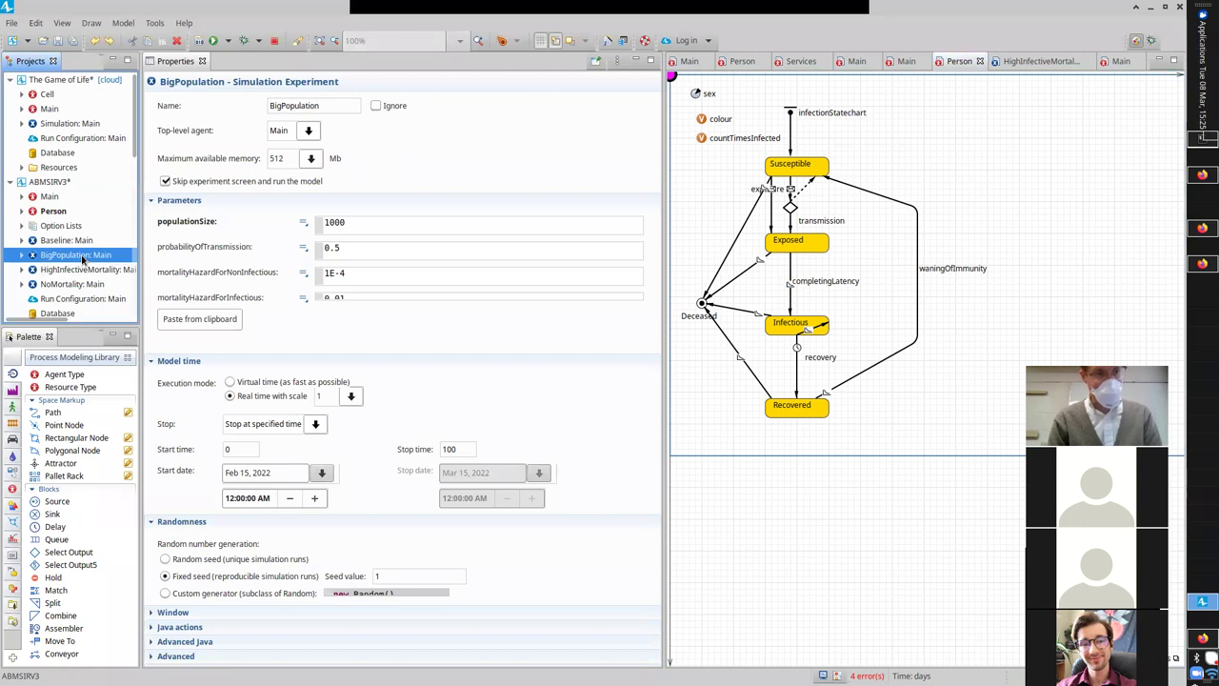
- Select BigPopulation: Main and click into its populationSize field, currently 1000
{"action": "left_click", "coordinate": [362, 224]}
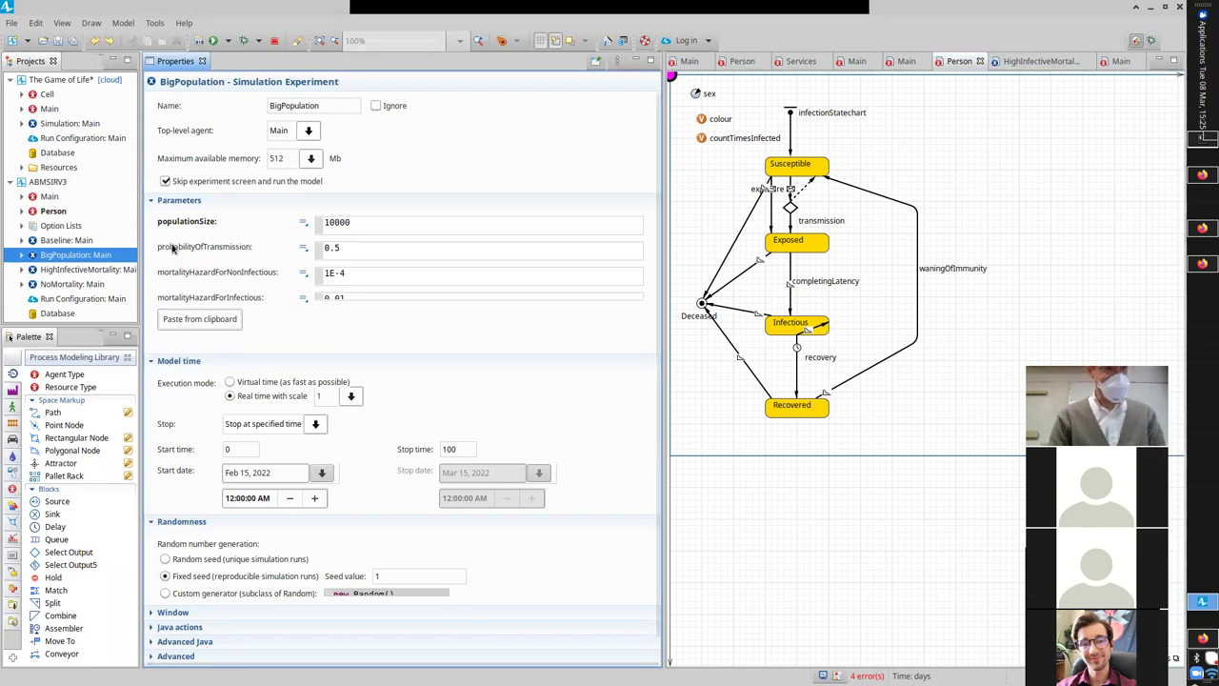
- Set populationSize to 10000 and run the BigPopulation: Main experiment
{"action": "right_click", "coordinate": [59, 257]}
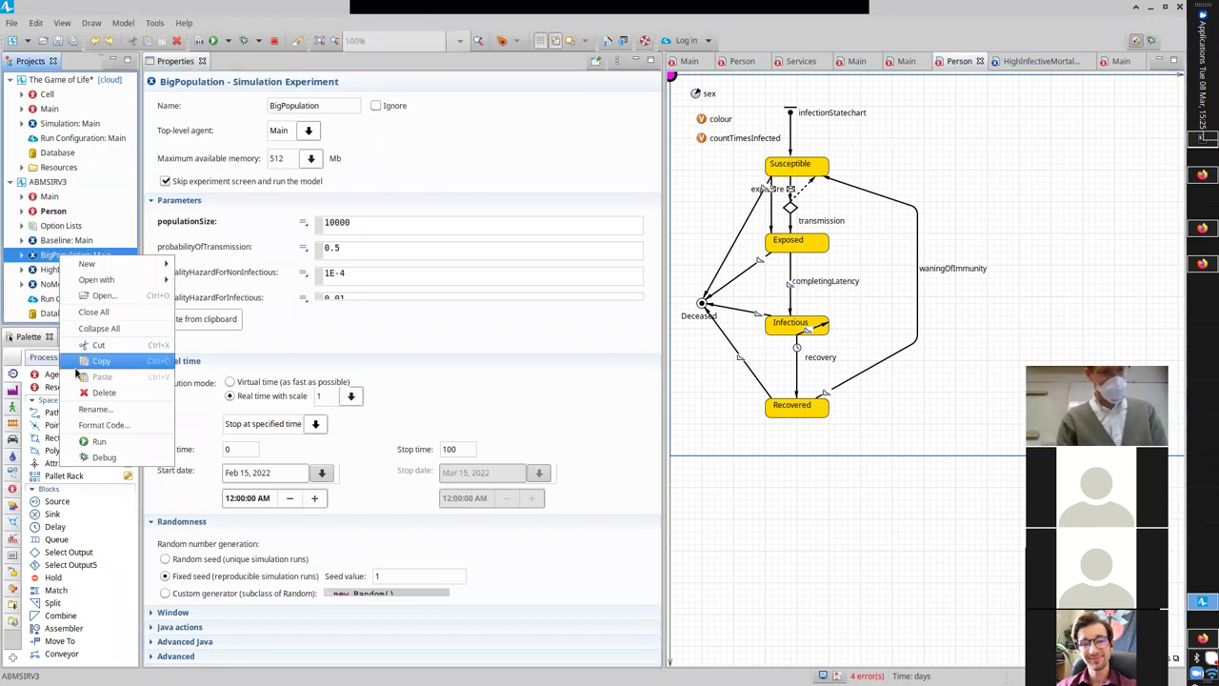
{"action": "left_click", "coordinate": [99, 443]}
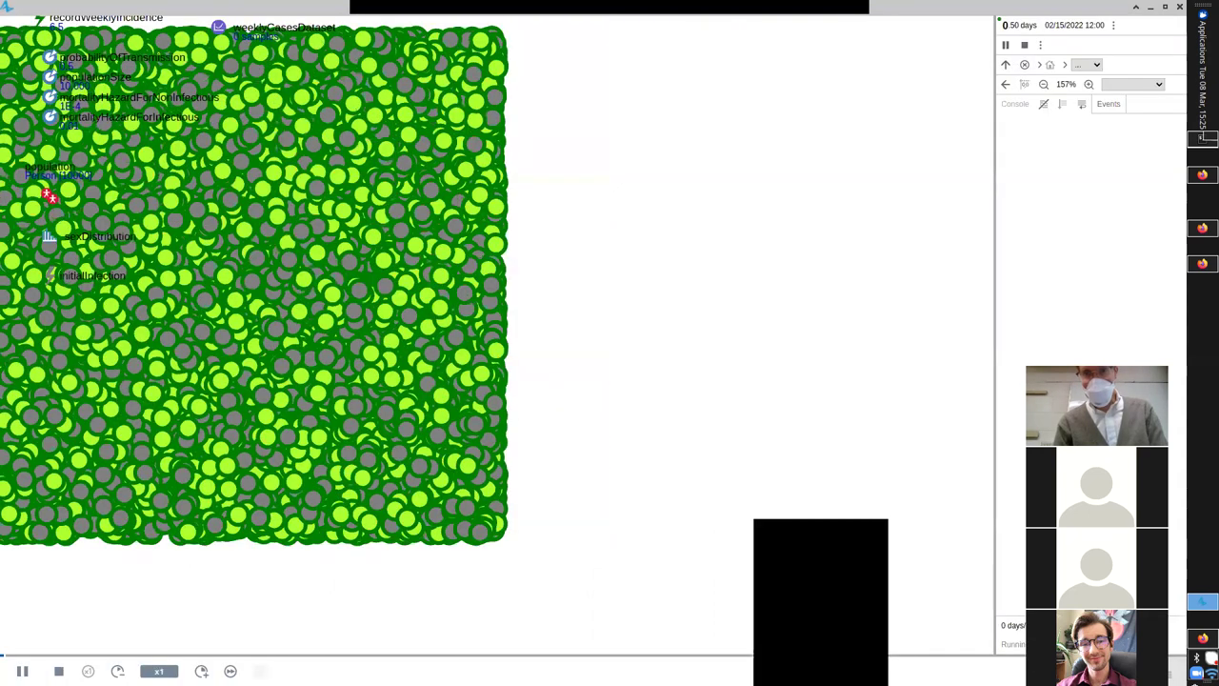
- Show the Events list, switch the 10000-agent run to virtual time, then close it
{"action": "left_click", "coordinate": [1097, 105]}
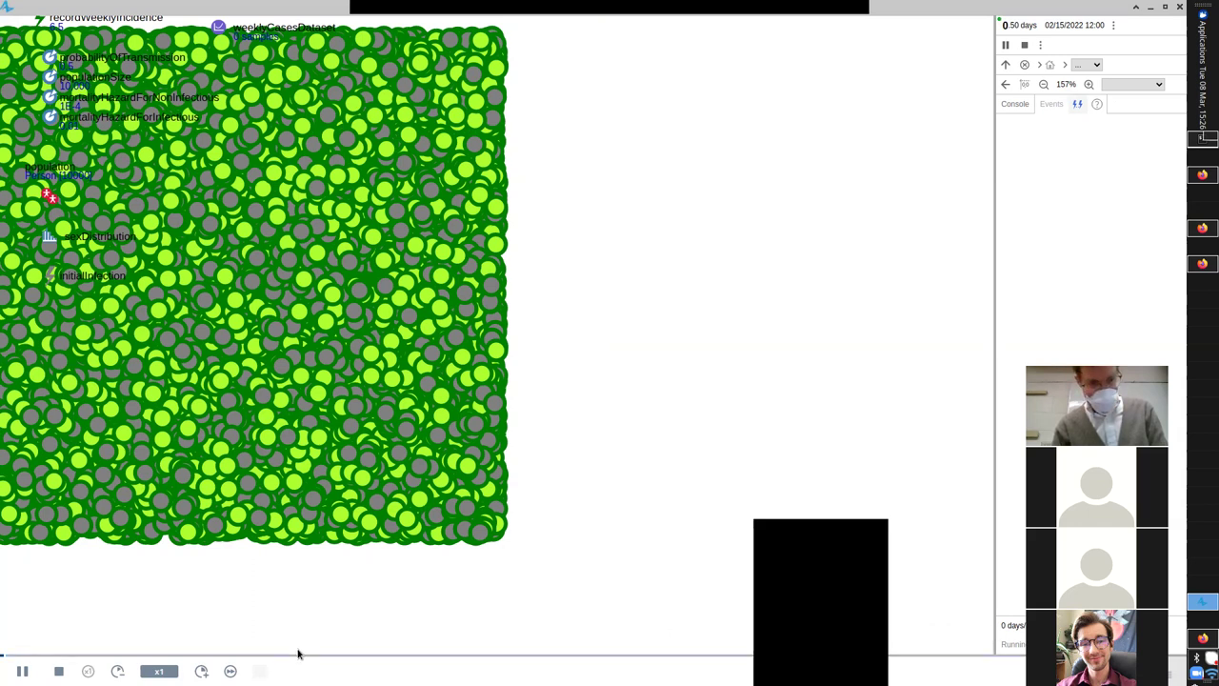
{"action": "left_click", "coordinate": [229, 670]}
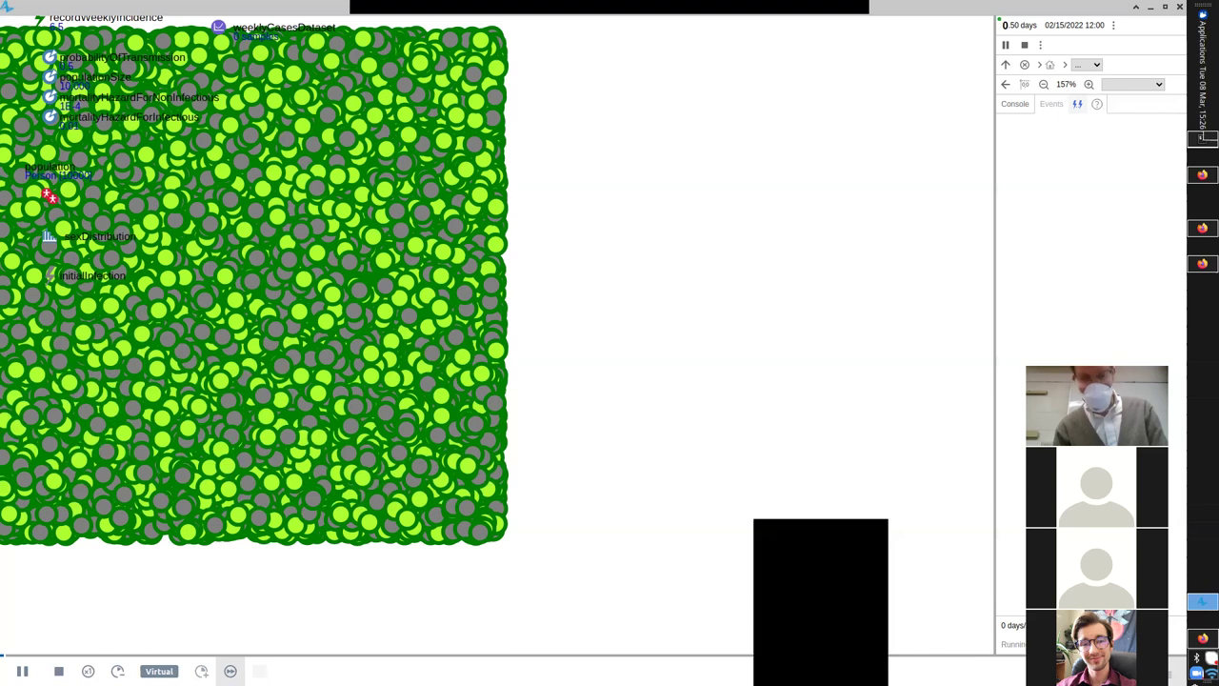
{"action": "left_click", "coordinate": [1179, 8]}
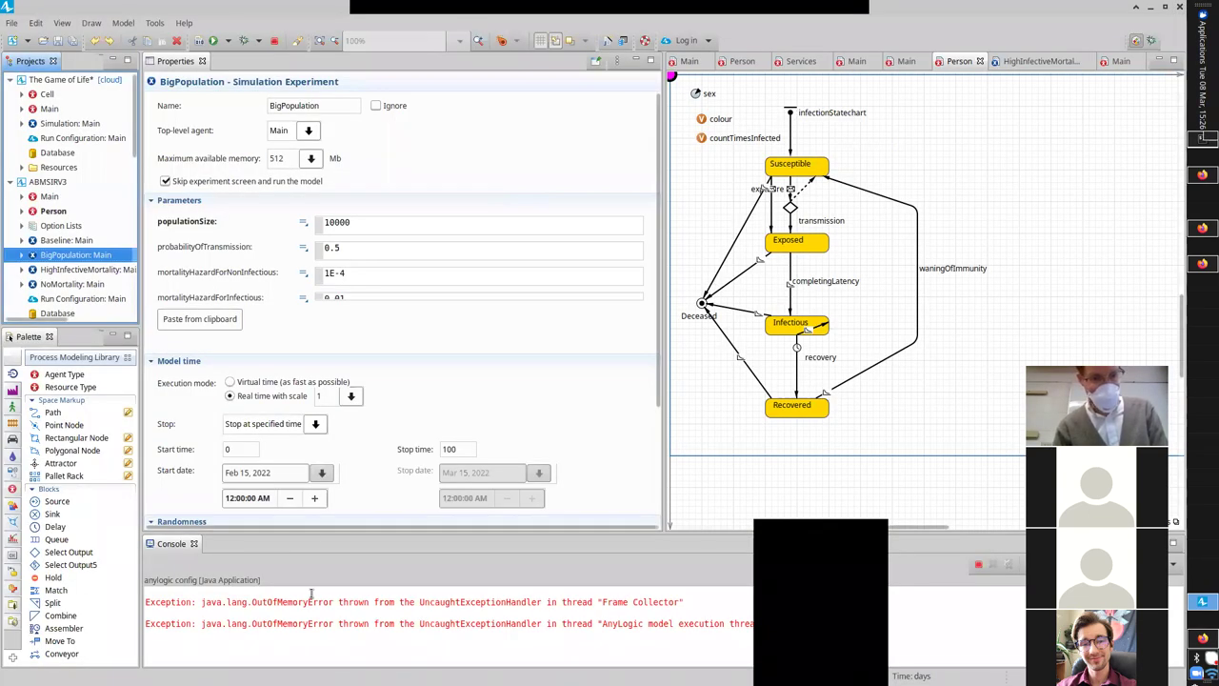
- Raise BigPopulation's maximum available memory to 2048 Mb and rerun BigPopulation: Main
{"action": "left_click", "coordinate": [99, 259]}
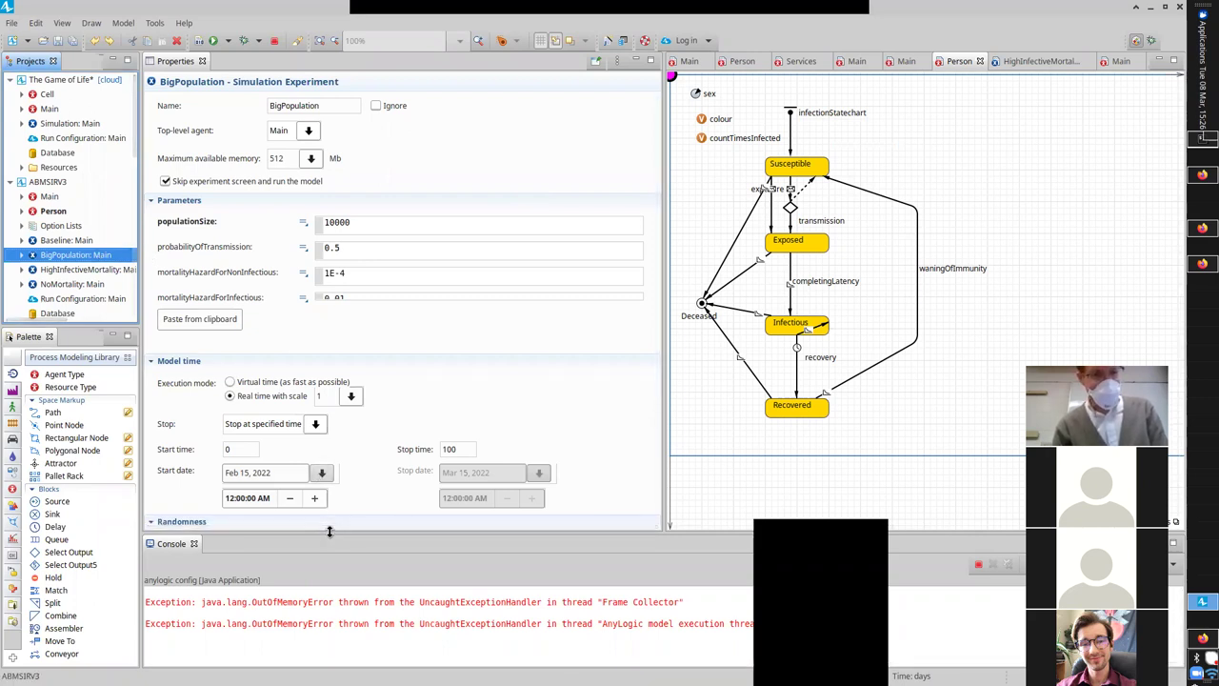
{"action": "left_click", "coordinate": [312, 159]}
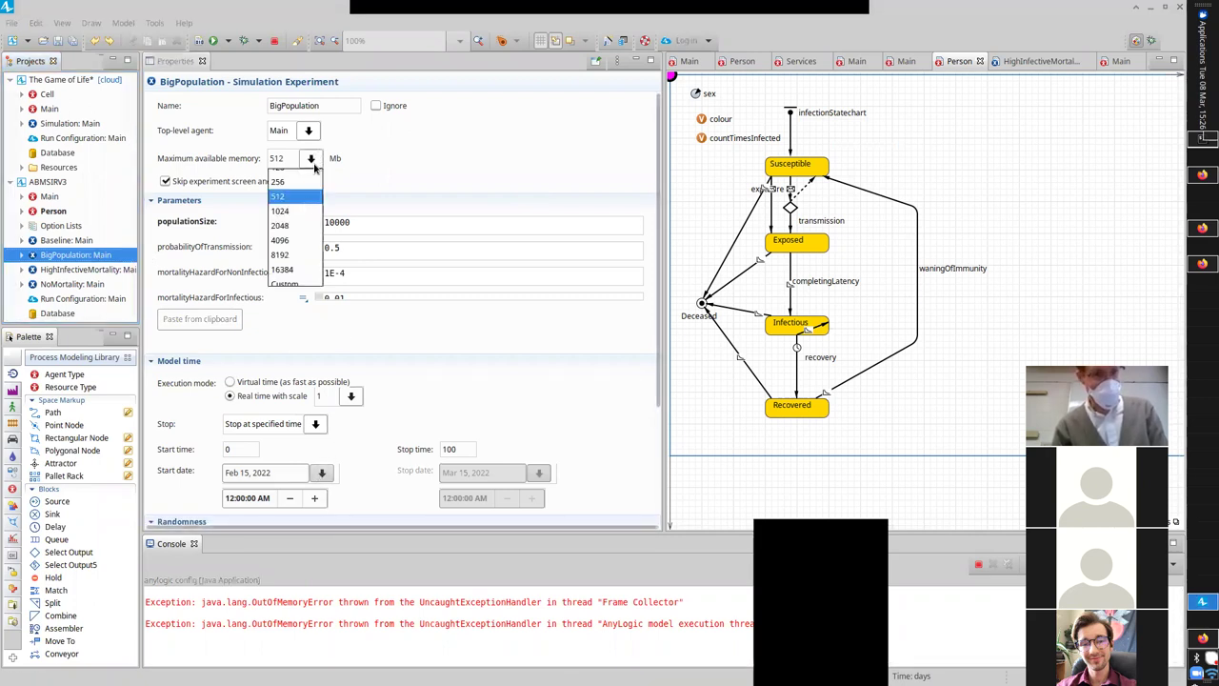
{"action": "left_click", "coordinate": [293, 227]}
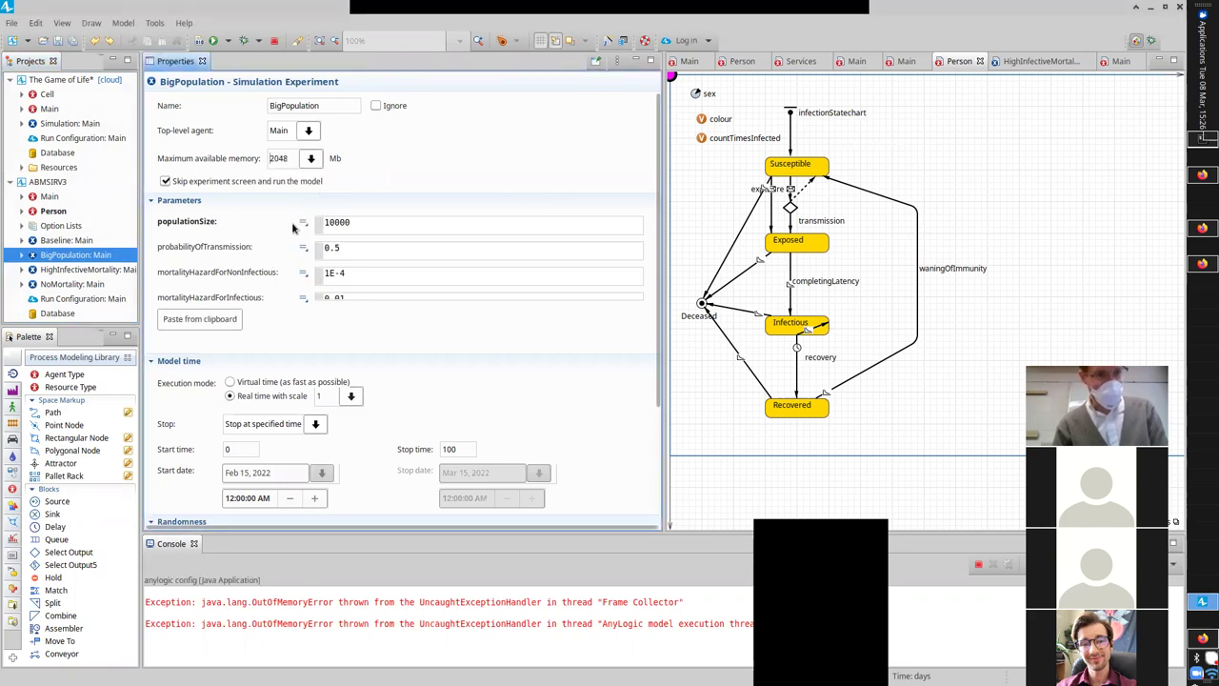
{"action": "right_click", "coordinate": [96, 257]}
{"action": "left_click", "coordinate": [123, 440]}
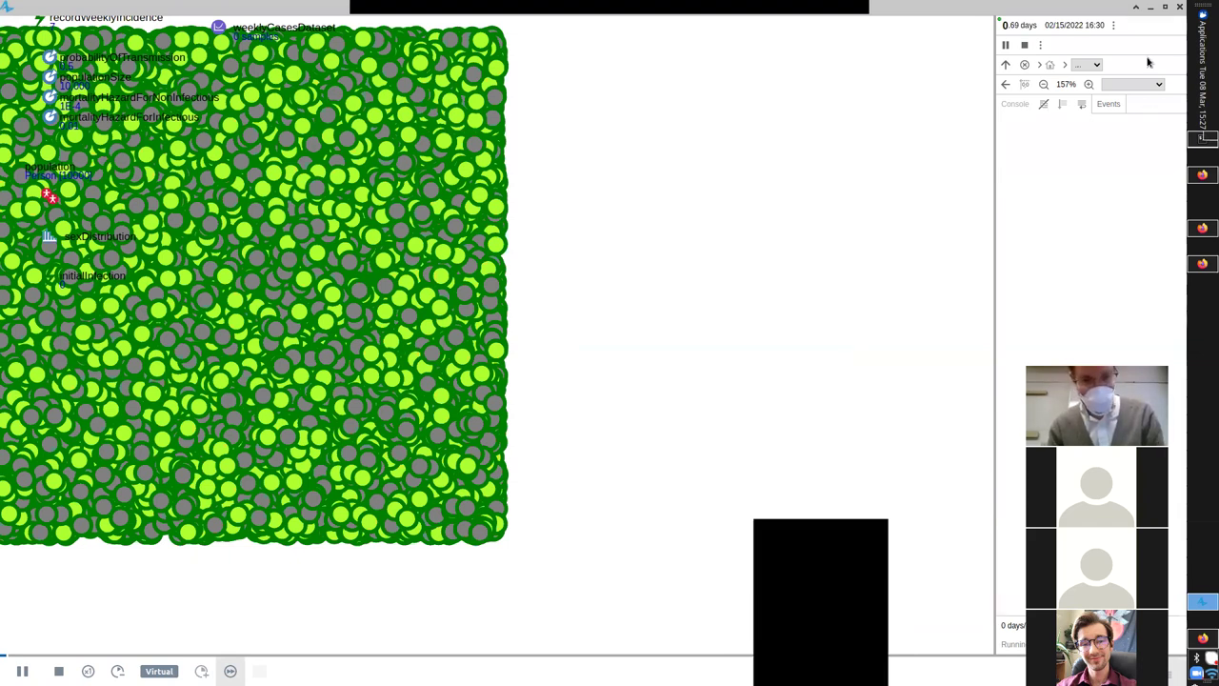
- Check the rerun's Events list at 0.69 days, then leave the model window
{"action": "key", "text": "alt+Tab"}
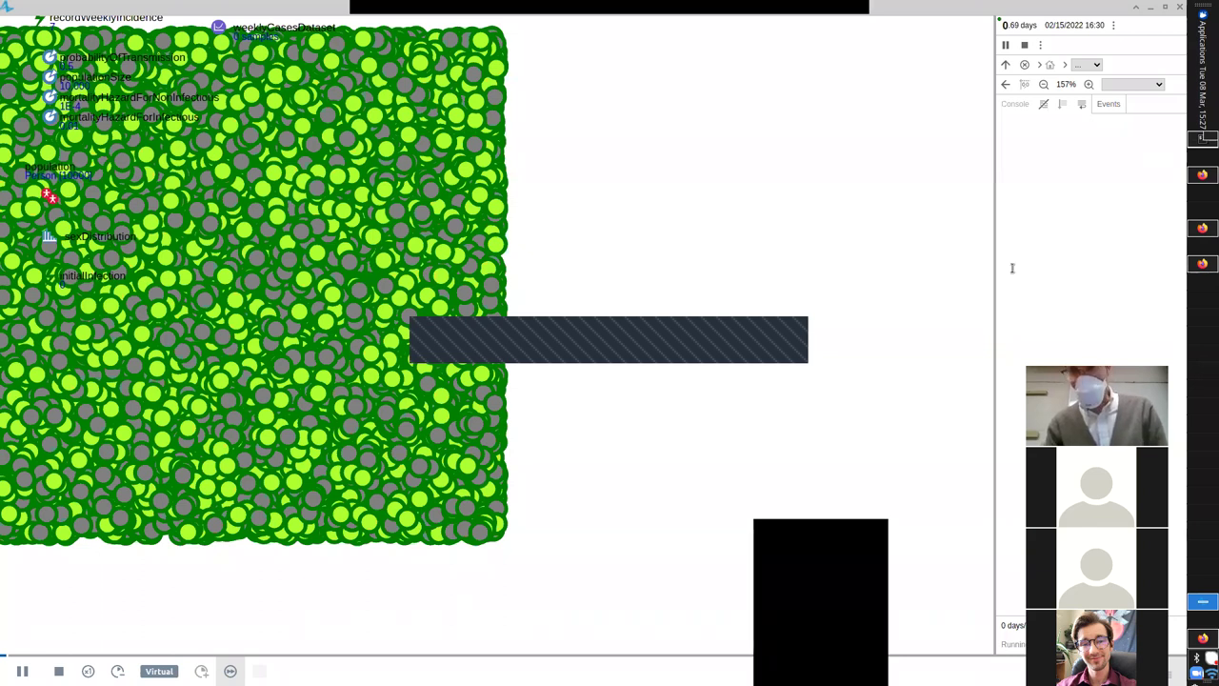
{"action": "left_click", "coordinate": [1107, 105]}
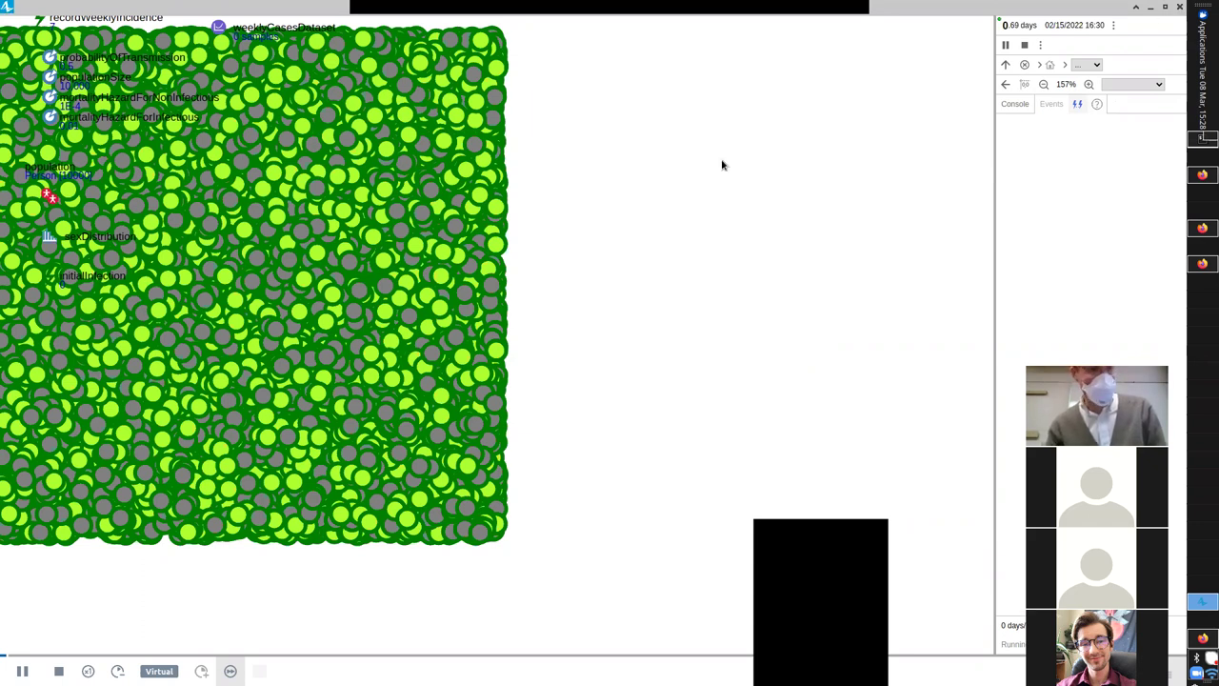
{"action": "key", "text": "alt+Tab"}
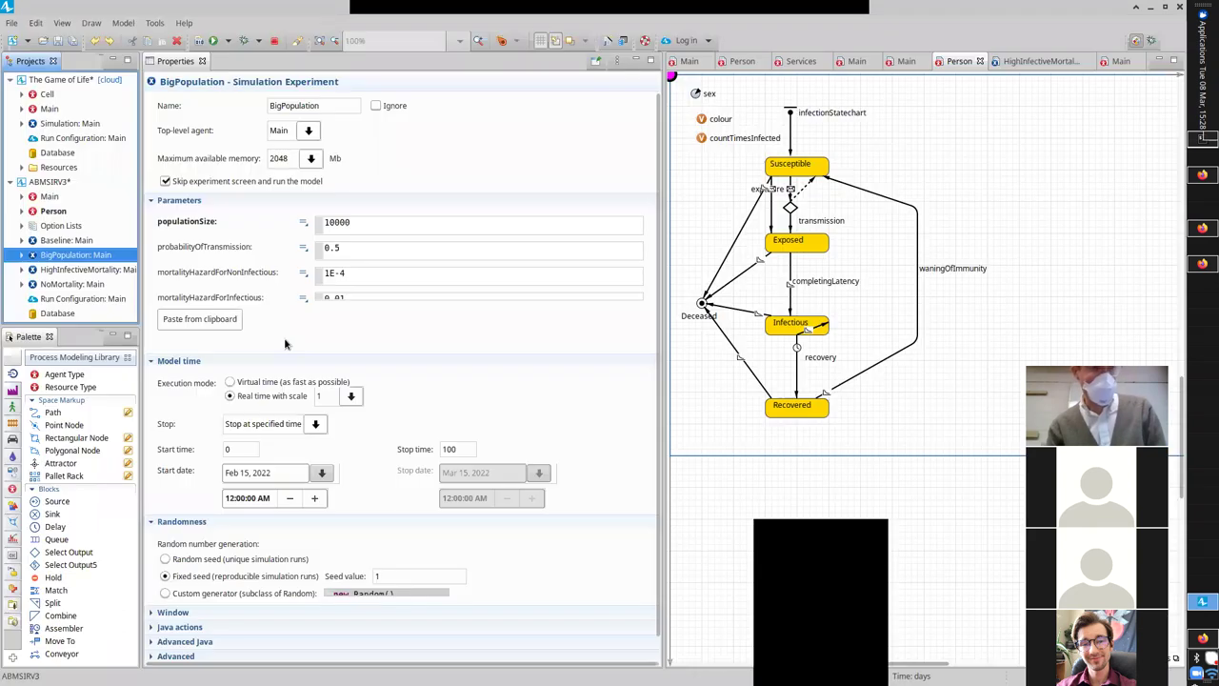
- Run Baseline: Main in virtual time to day 100, close it, and begin quitting AnyLogic
{"action": "left_click", "coordinate": [57, 242]}
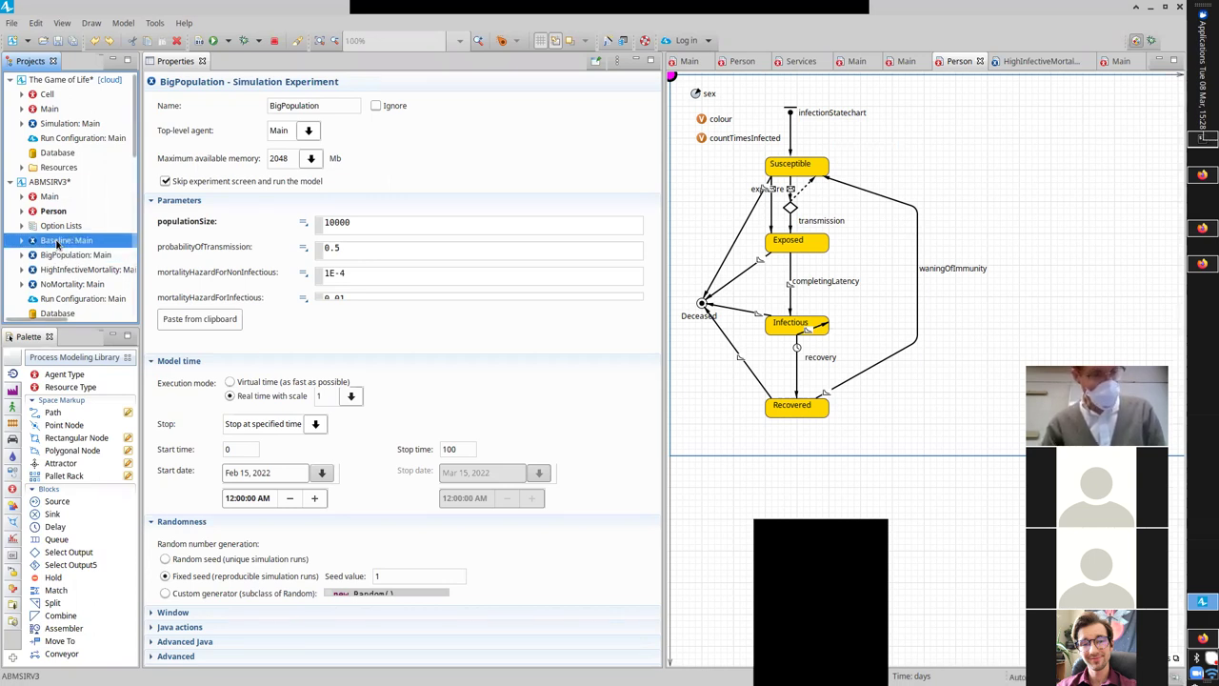
{"action": "right_click", "coordinate": [58, 243]}
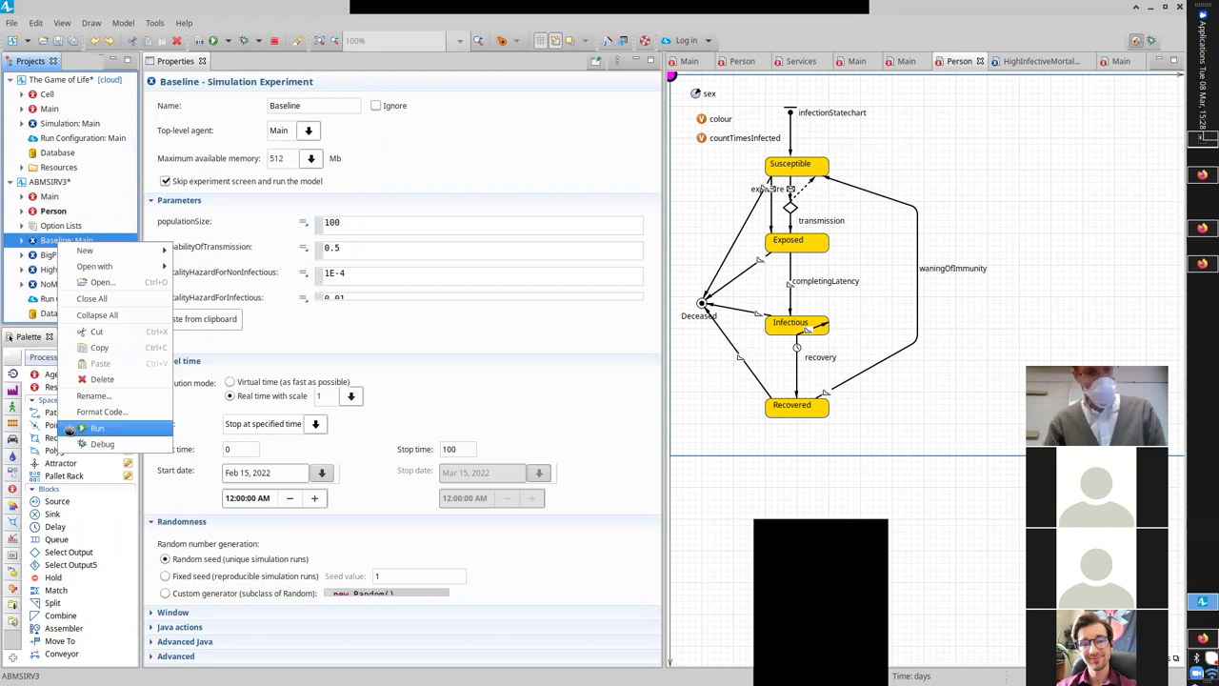
{"action": "left_click", "coordinate": [69, 429]}
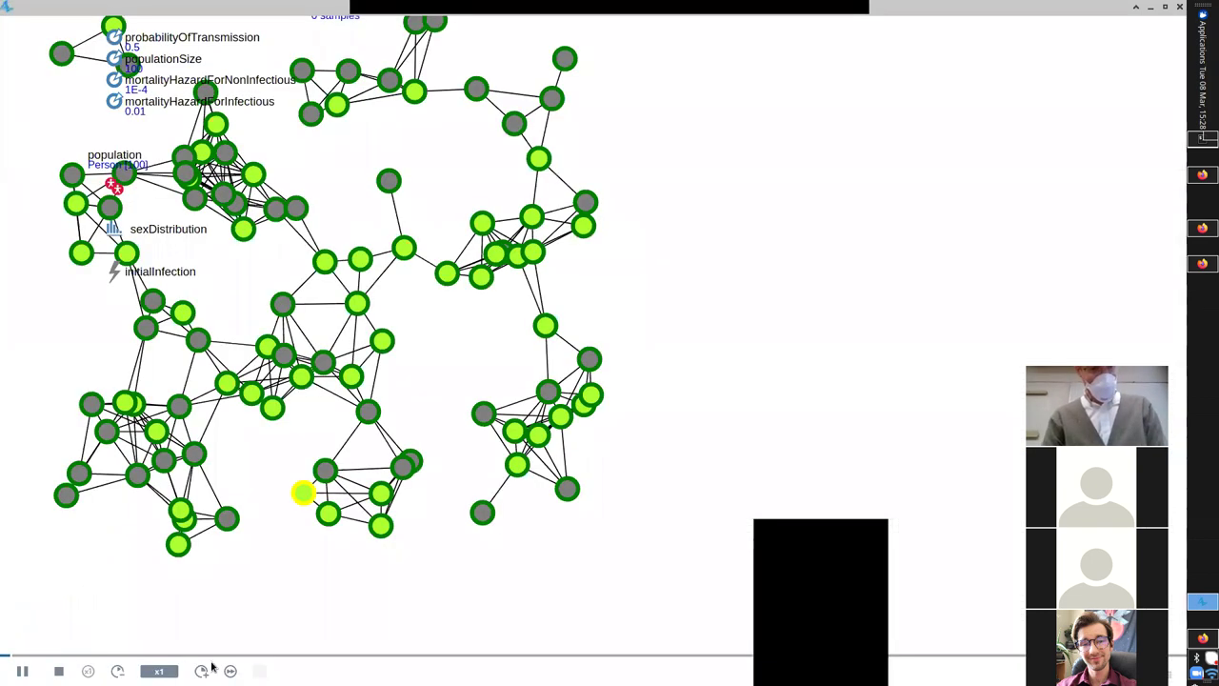
{"action": "left_click", "coordinate": [230, 670]}
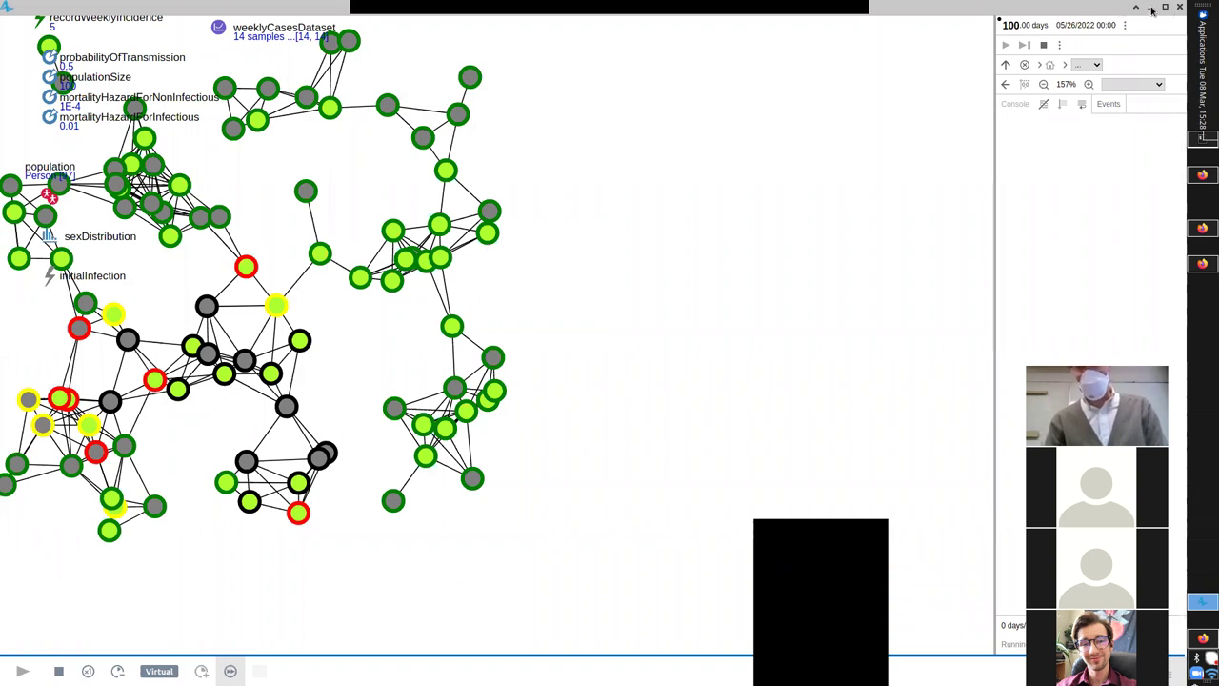
{"action": "left_click", "coordinate": [1179, 7]}
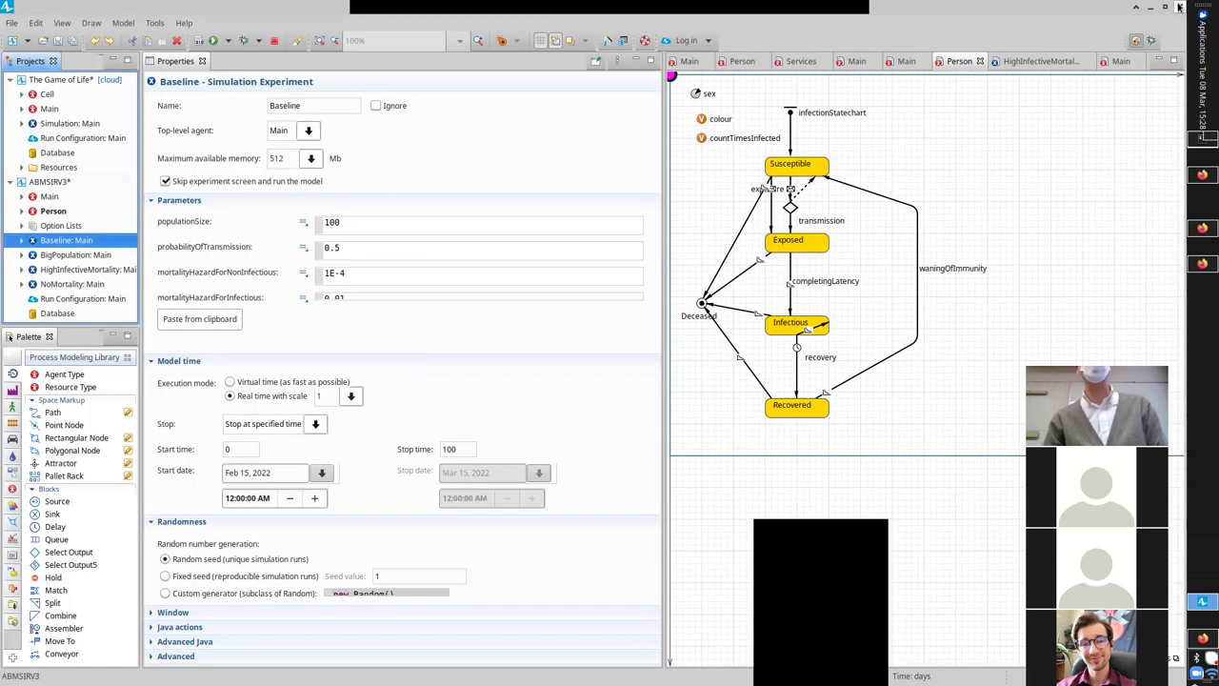
{"action": "left_click", "coordinate": [1179, 7]}
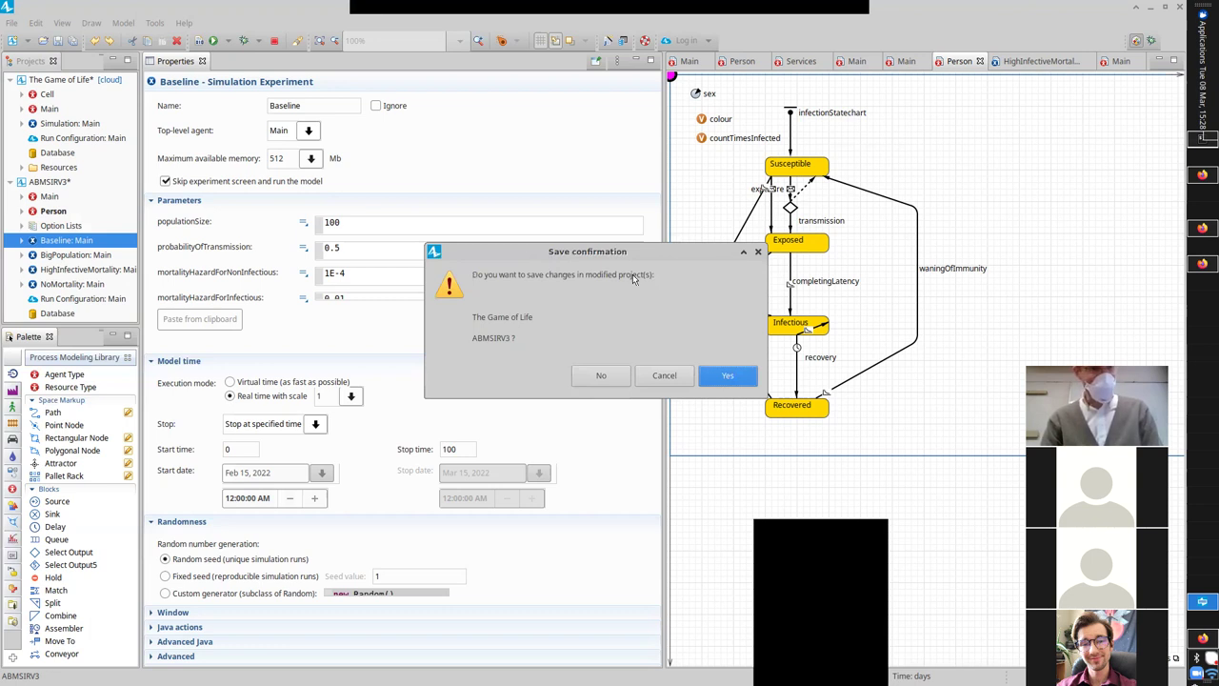
- Cancel quitting and select NoMortality: Main to view its zero-mortality, seed-1 settings
{"action": "left_click", "coordinate": [664, 374]}
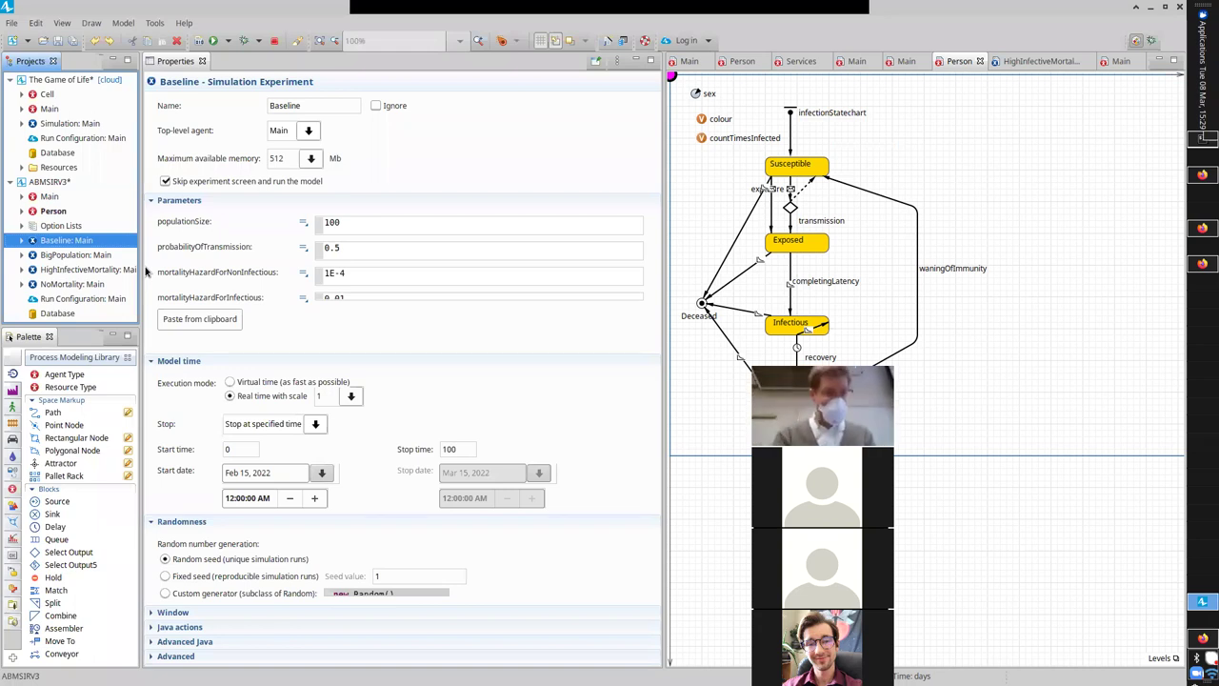
{"action": "left_click", "coordinate": [66, 284]}
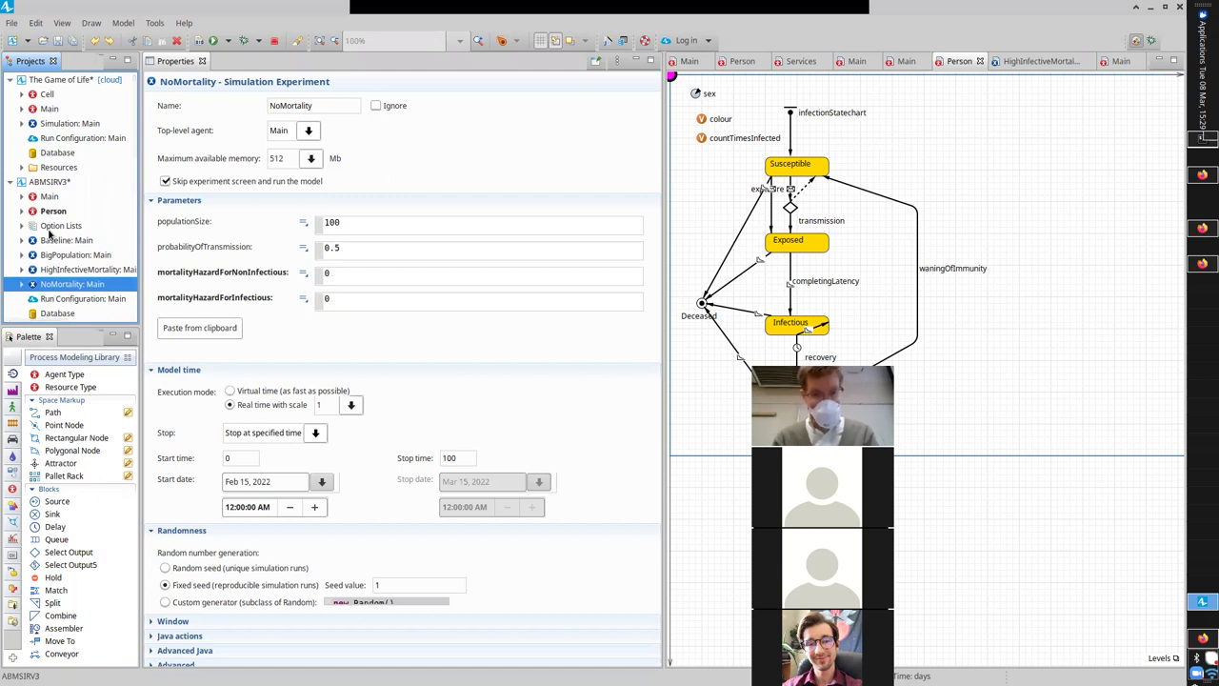
{"action": "key", "text": "alt+Tab"}
- Switch to the slideshow and advance to the Event Schedule slide
{"action": "key", "text": "Escape"}
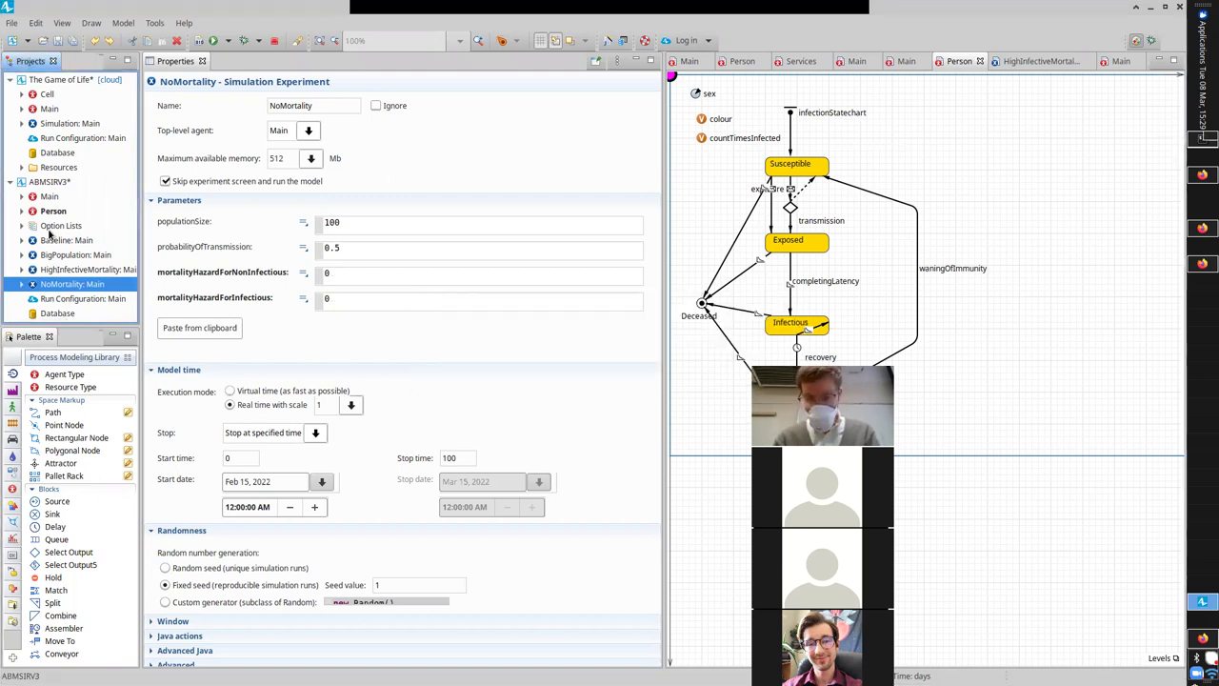
{"action": "key", "text": "alt+Tab"}
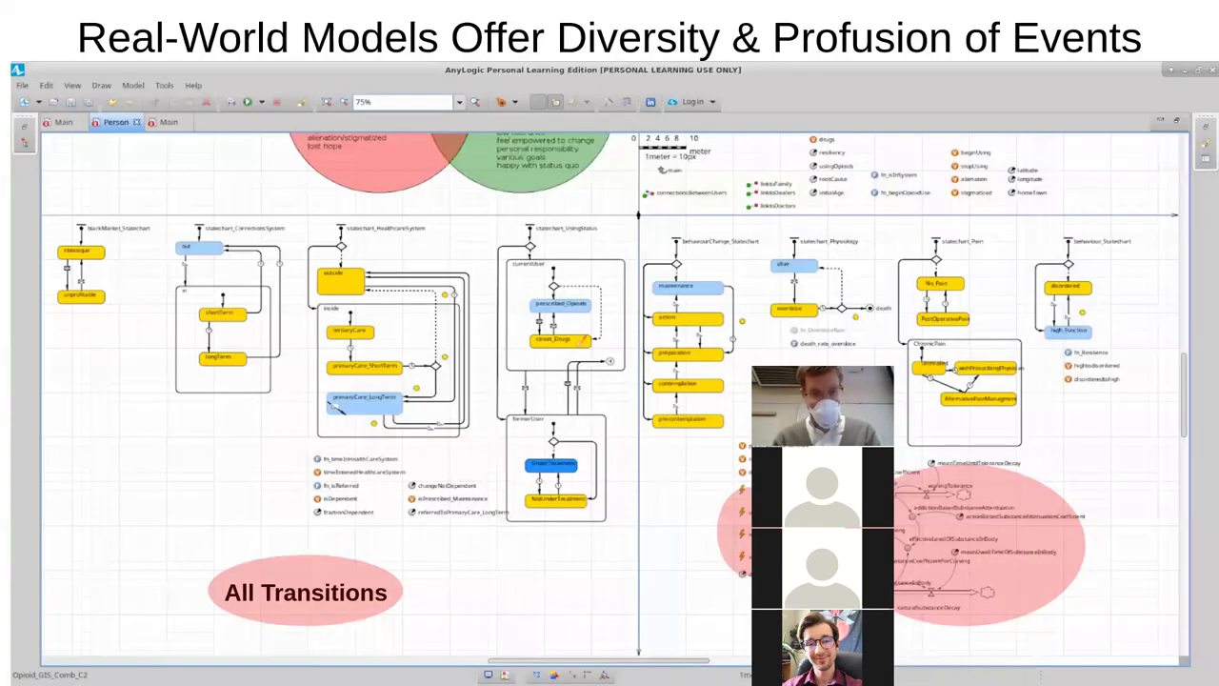
{"action": "key", "text": "Right"}
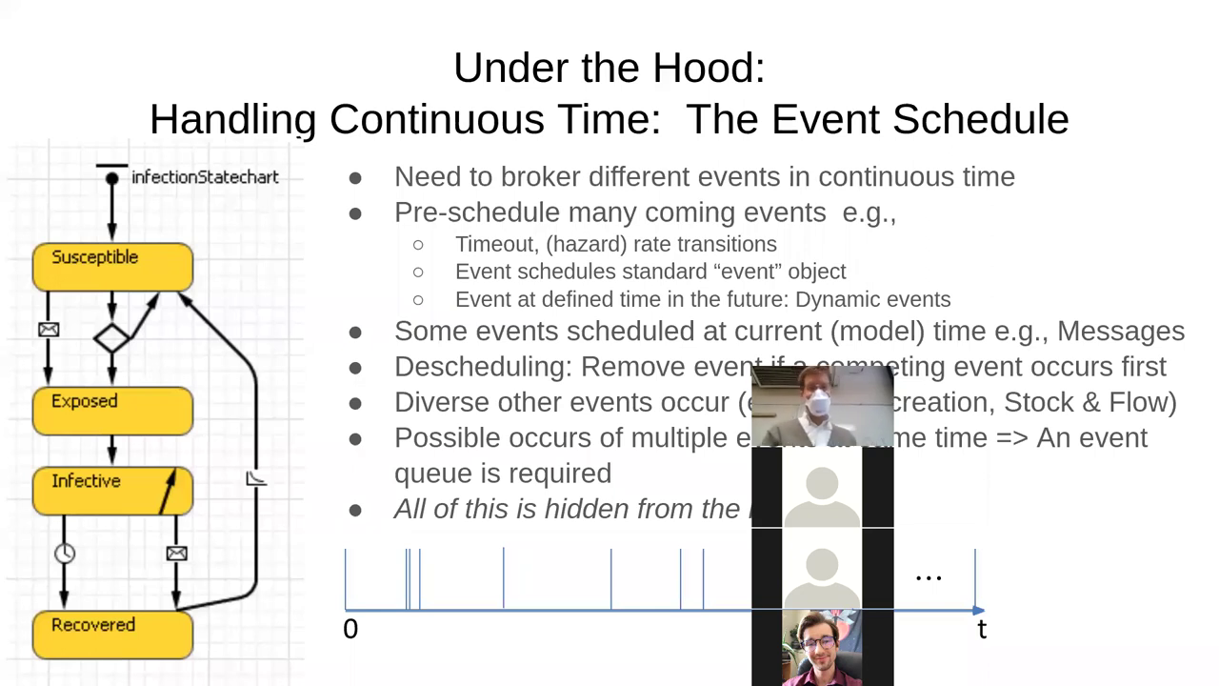